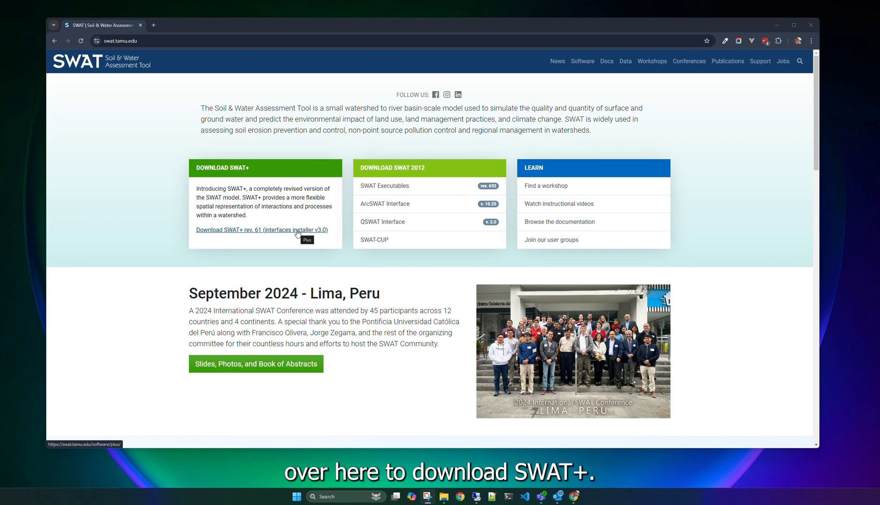
Step: Open the SWAT+ installation guide by following the SWAT+ rev. 61 download link and its Download SWAT+ page
{"action": "left_click", "coordinate": [297, 231]}
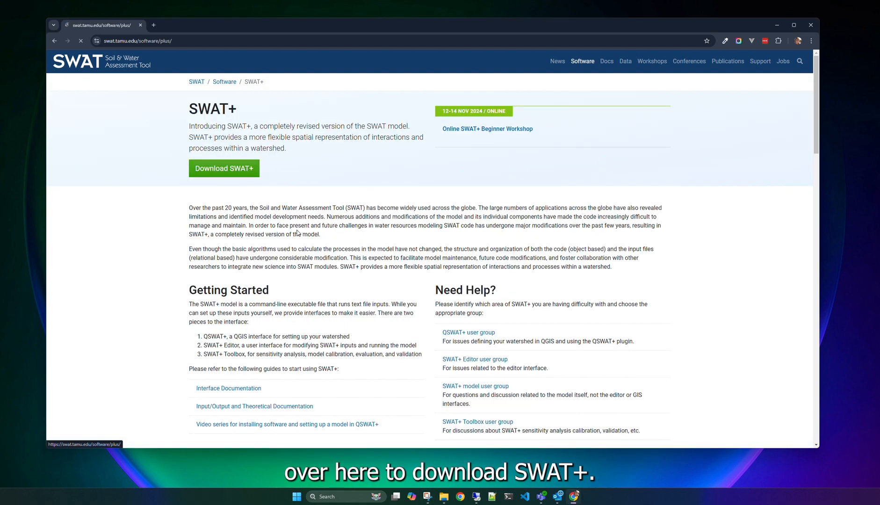
{"action": "left_click", "coordinate": [241, 169]}
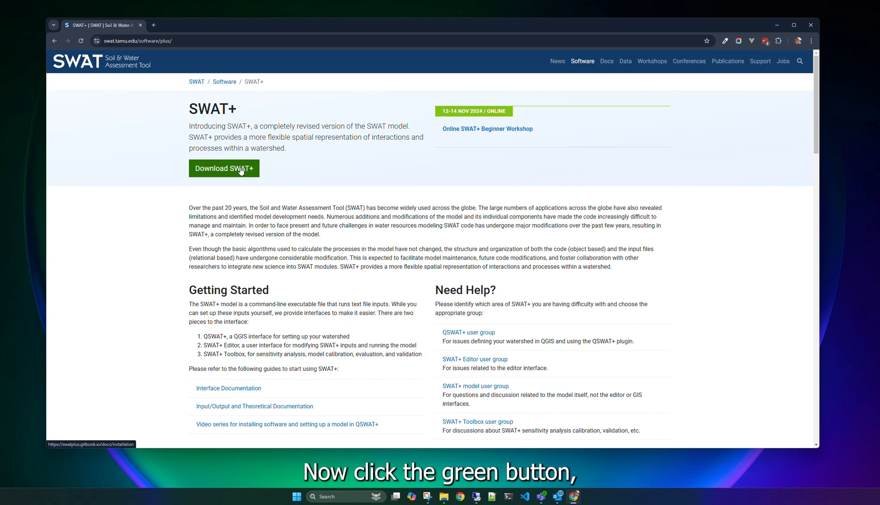
{"action": "left_click", "coordinate": [241, 170]}
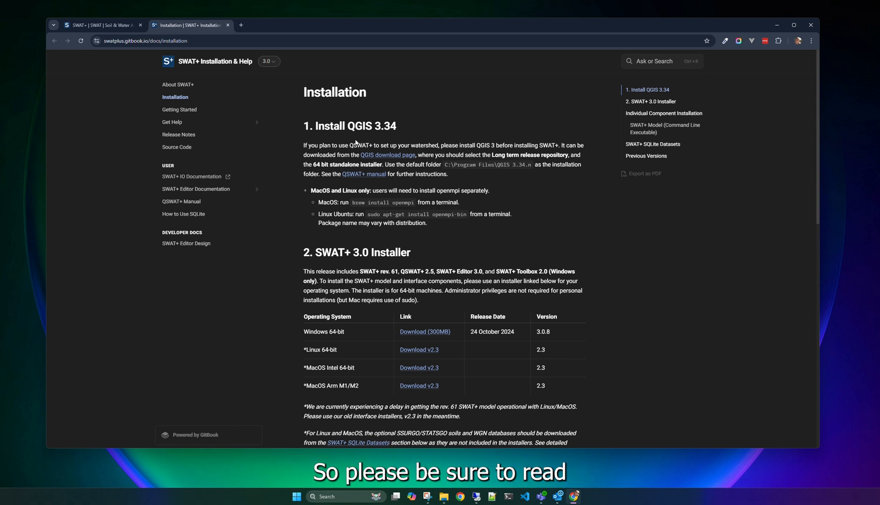
Step: Go from the guide to the QGIS download page, skip the donation request, and download the Long Term Version for Windows (3.34 LTR)
{"action": "left_click", "coordinate": [390, 156]}
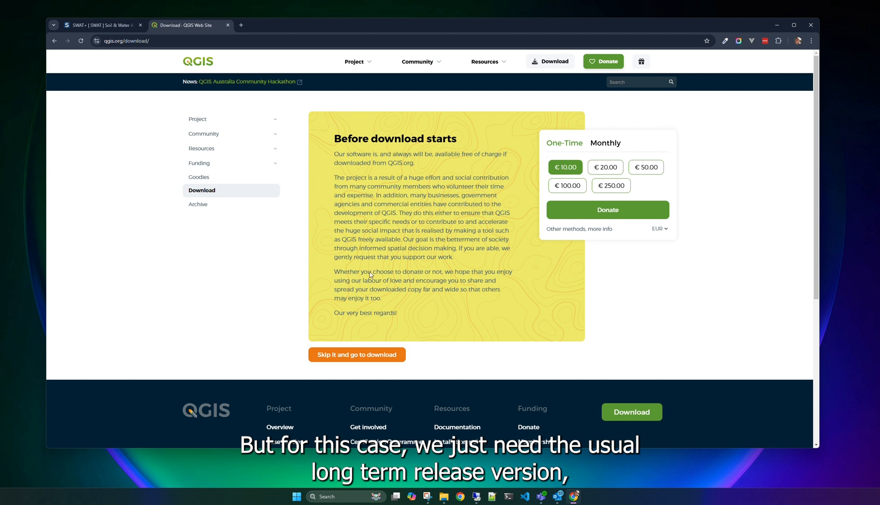
{"action": "left_click", "coordinate": [358, 355]}
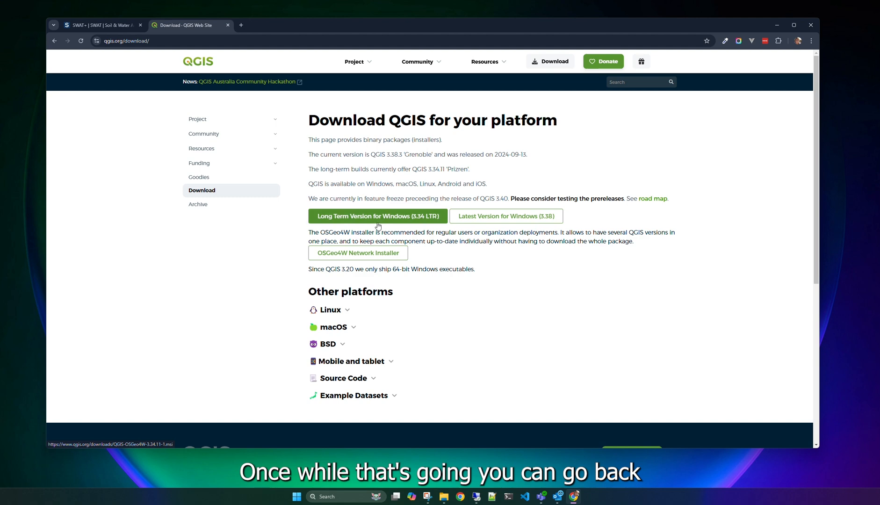
Step: Return to the SWAT+ installation guide and download the SWAT+ 3.0 installer for Windows 64-bit
{"action": "left_click", "coordinate": [55, 41]}
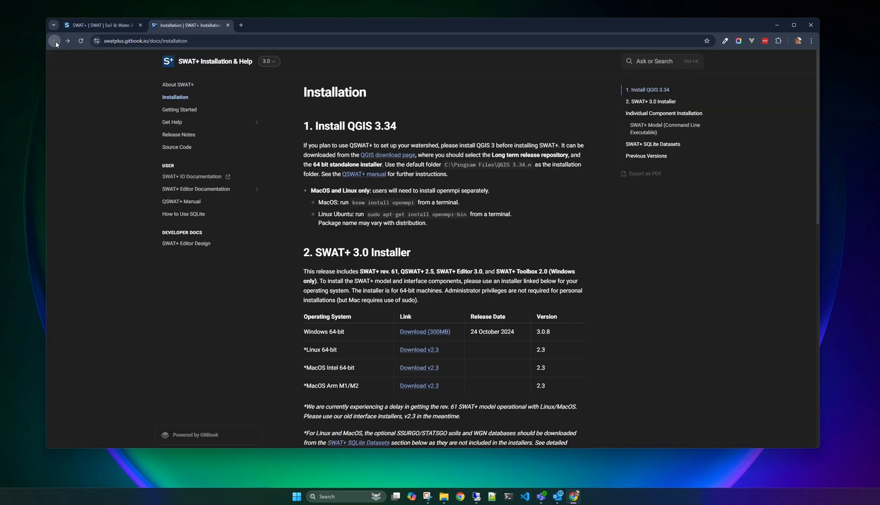
{"action": "scroll", "coordinate": [423, 247], "scroll_direction": "down", "scroll_amount": 2}
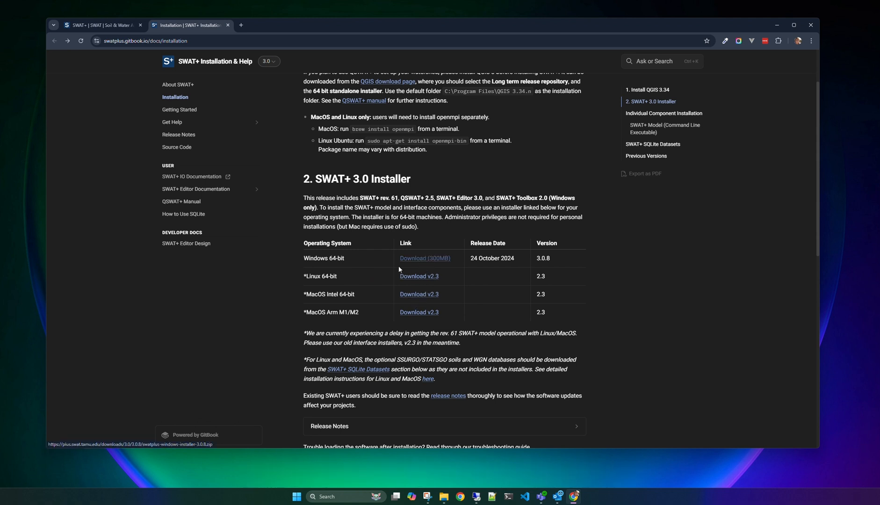
{"action": "left_click", "coordinate": [416, 258]}
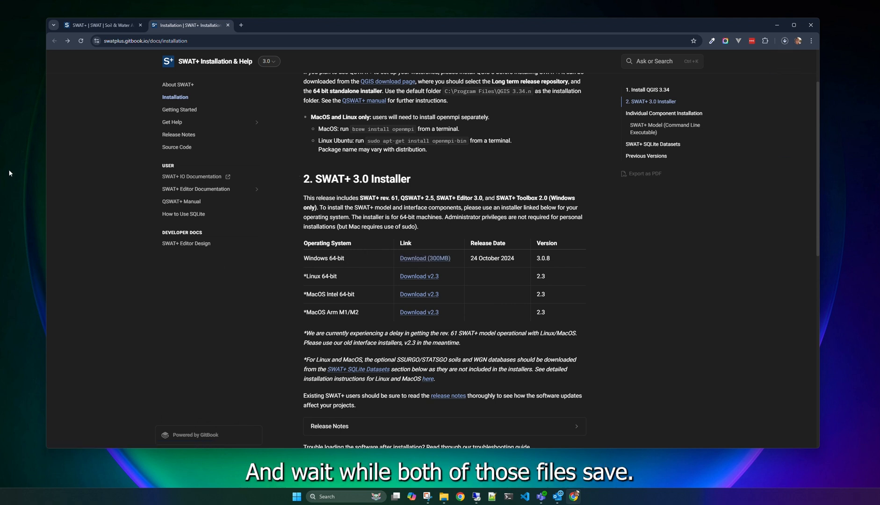
Step: Bring up the swatplus downloads folder in File Explorer, launch QGIS-OSGeo4W-3.34.11-1.msi, and accept its license agreement
{"action": "left_click_drag", "start_coordinate": [0, 137], "coordinate": [456, 116]}
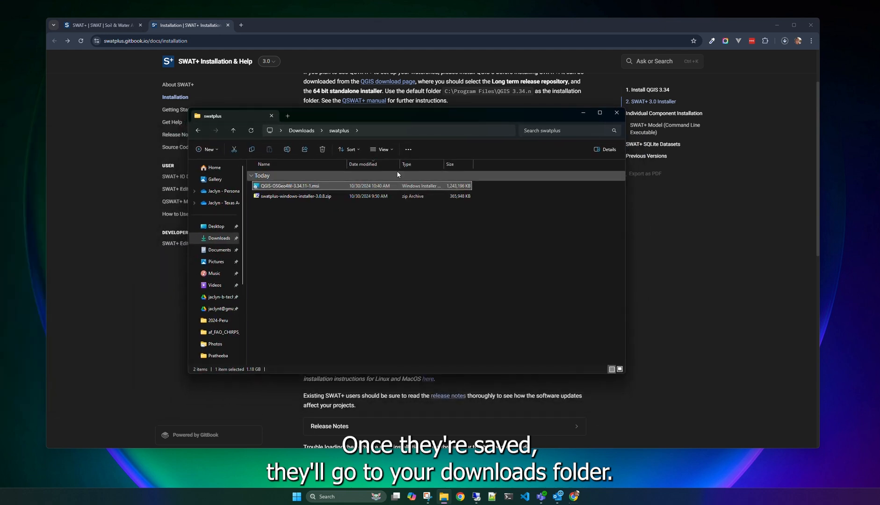
{"action": "double_click", "coordinate": [277, 187]}
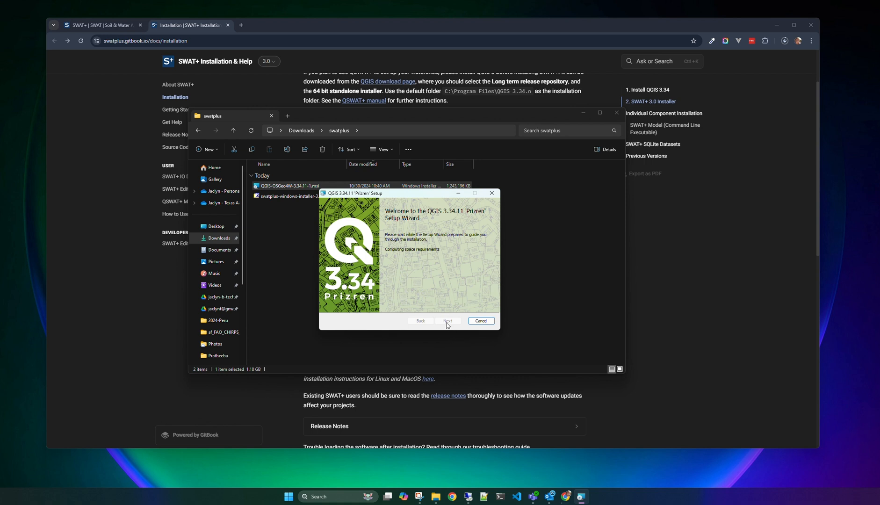
{"action": "left_click", "coordinate": [447, 321]}
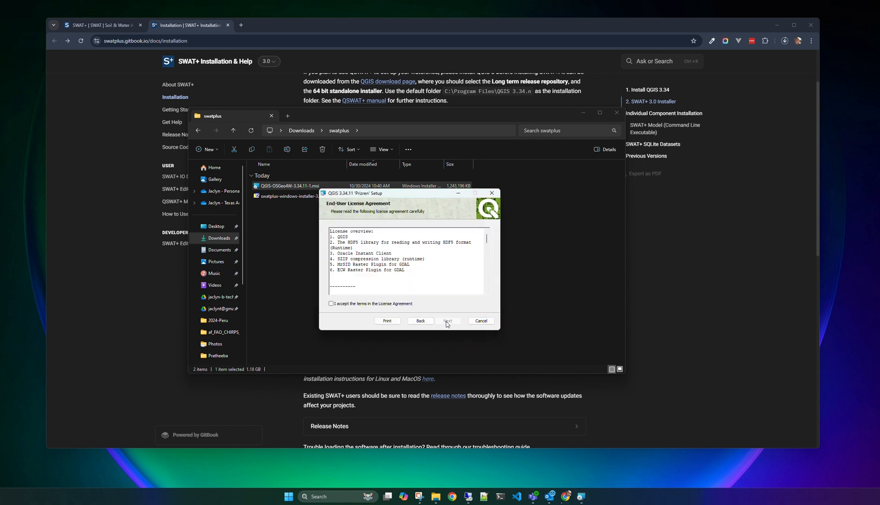
{"action": "left_click", "coordinate": [371, 304]}
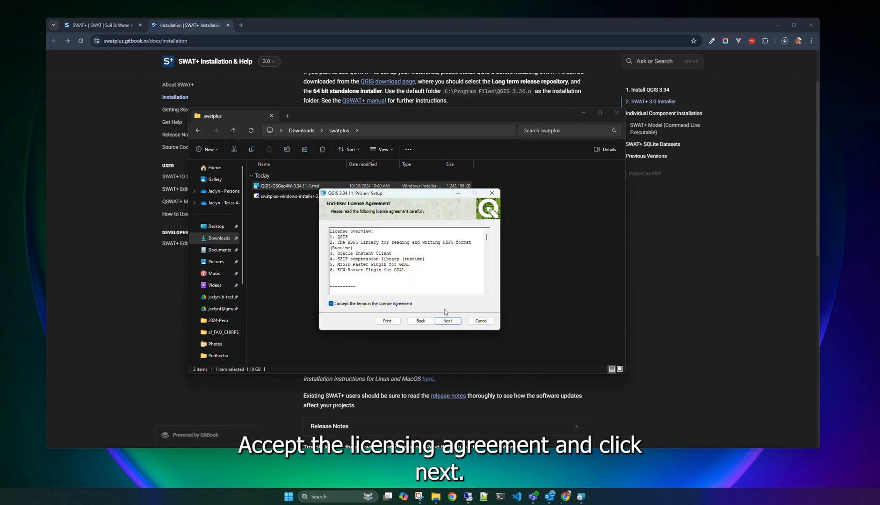
{"action": "left_click", "coordinate": [448, 322]}
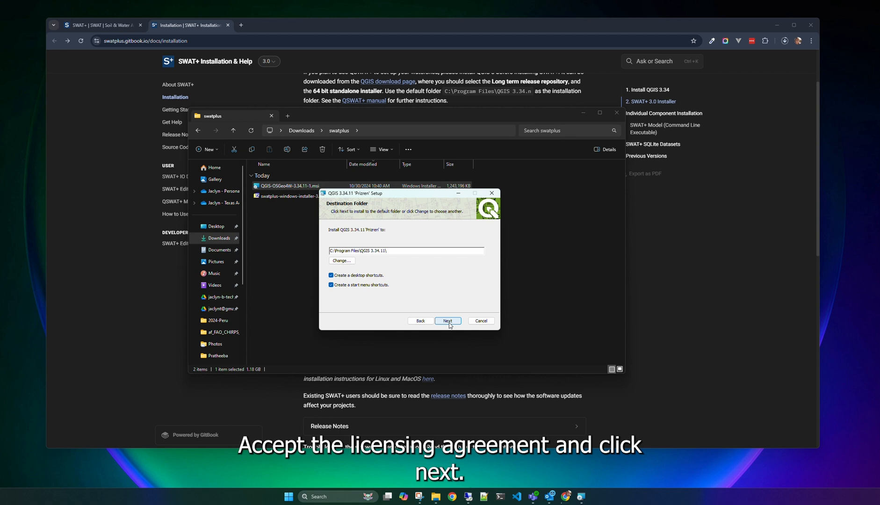
Step: Install QGIS 3.34.11 into the default folder C:\Program Files\QGIS 3.34.11\ and close the finished setup wizard
{"action": "left_click", "coordinate": [355, 278]}
{"action": "left_click", "coordinate": [446, 321]}
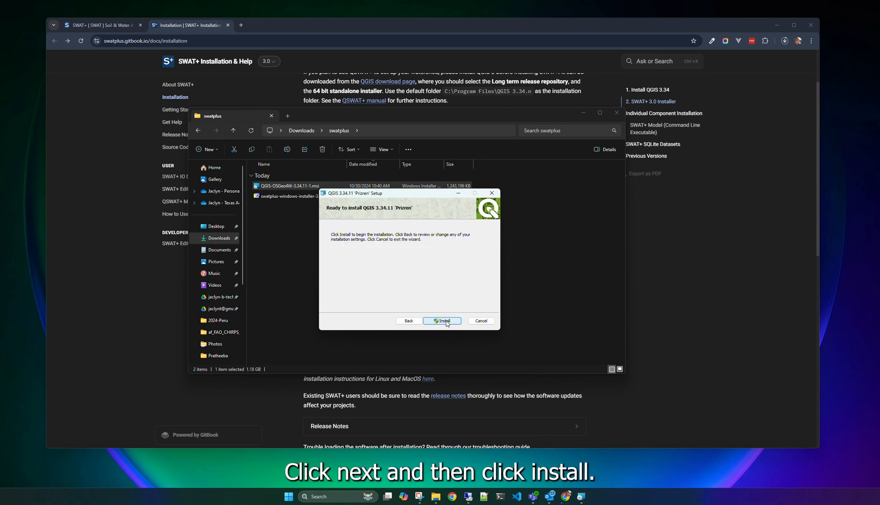
{"action": "left_click", "coordinate": [444, 321]}
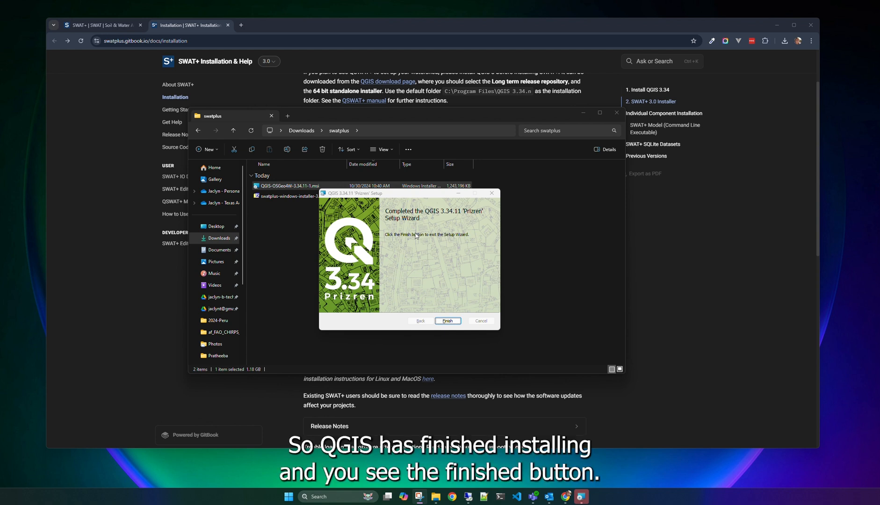
{"action": "left_click", "coordinate": [452, 322]}
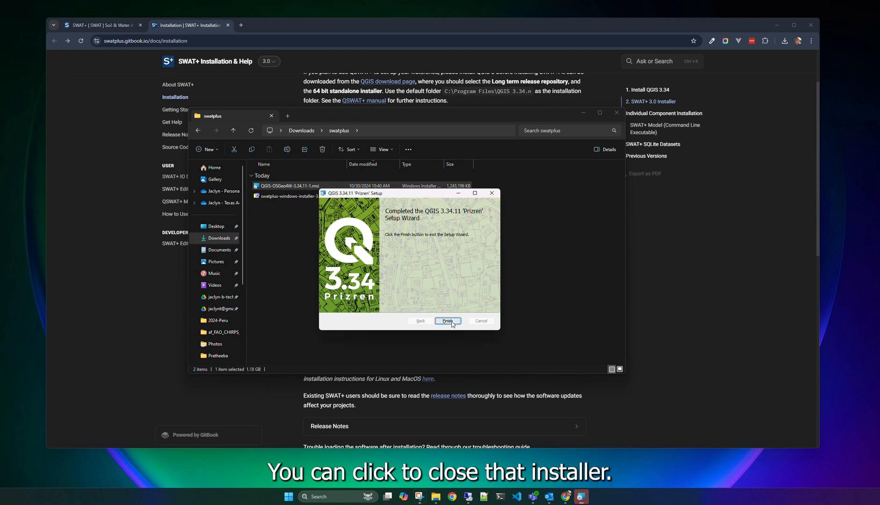
{"action": "left_click", "coordinate": [447, 321]}
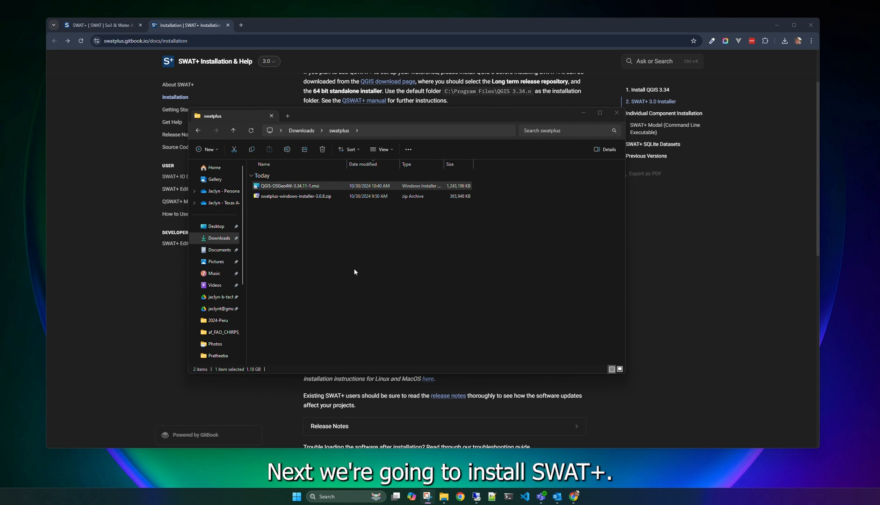
Step: Extract swatplus-windows-installer-3.0.8.zip into the swatplus folder with 7-Zip
{"action": "left_click", "coordinate": [293, 197]}
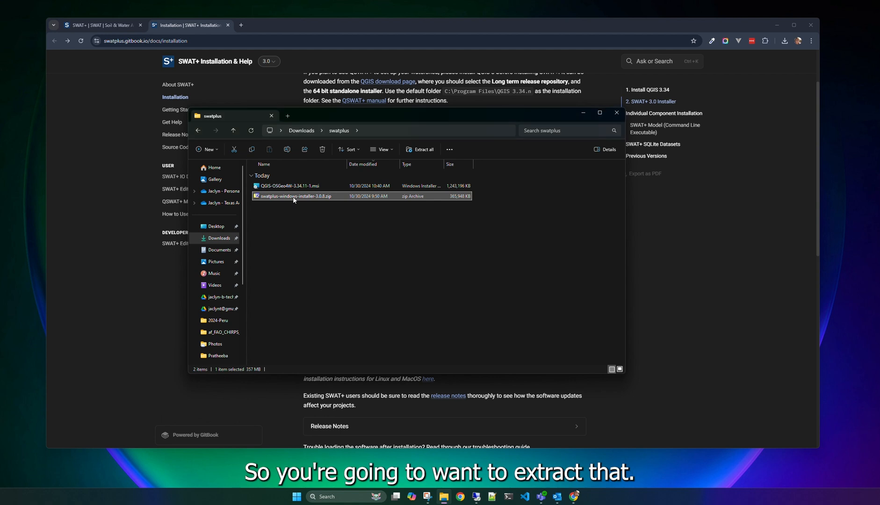
{"action": "right_click", "coordinate": [293, 197]}
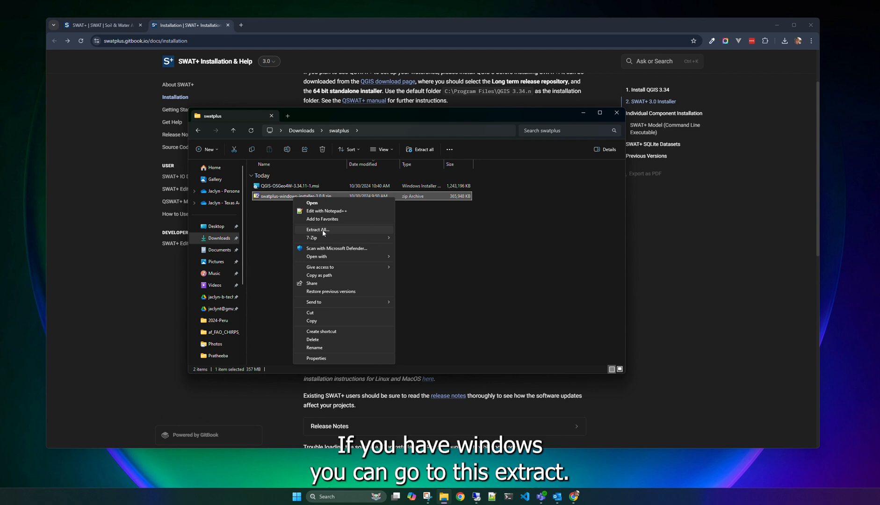
{"action": "mouse_move", "coordinate": [324, 238]}
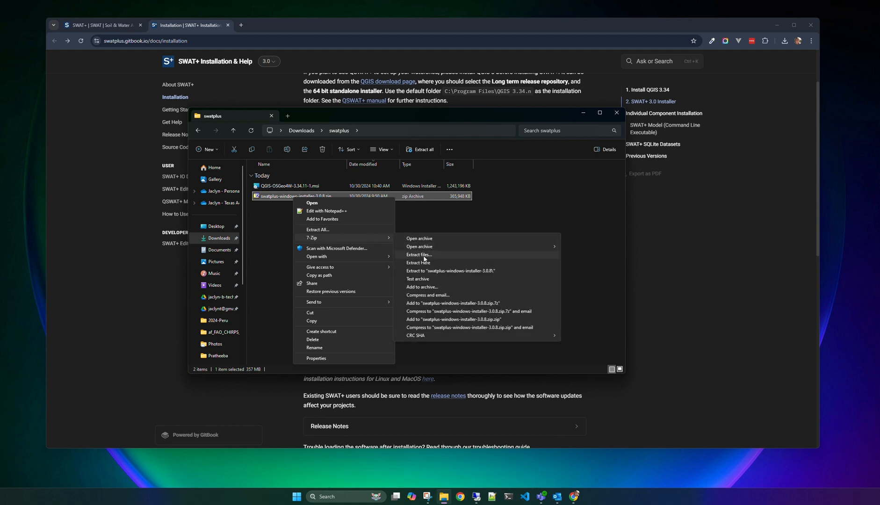
{"action": "left_click", "coordinate": [426, 272]}
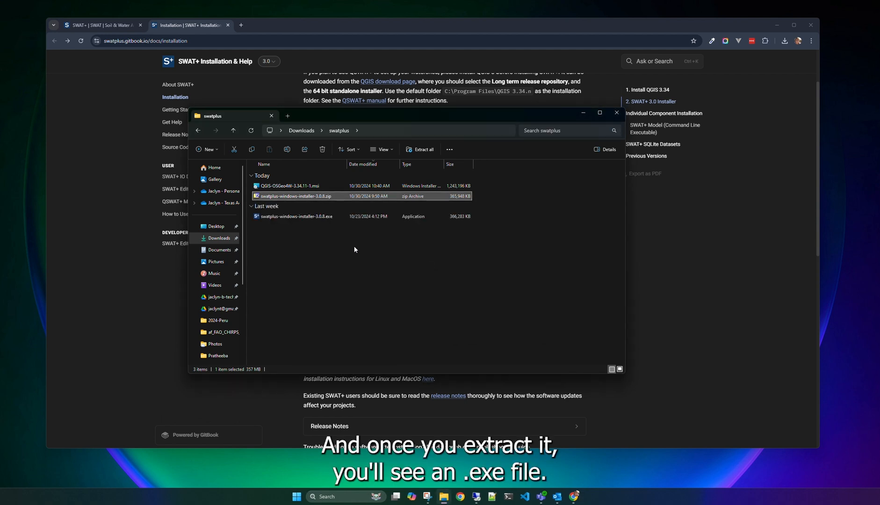
Step: Launch swatplus-windows-installer-3.0.8.exe in the "Install for me only" mode and accept the license agreement
{"action": "left_click", "coordinate": [302, 218]}
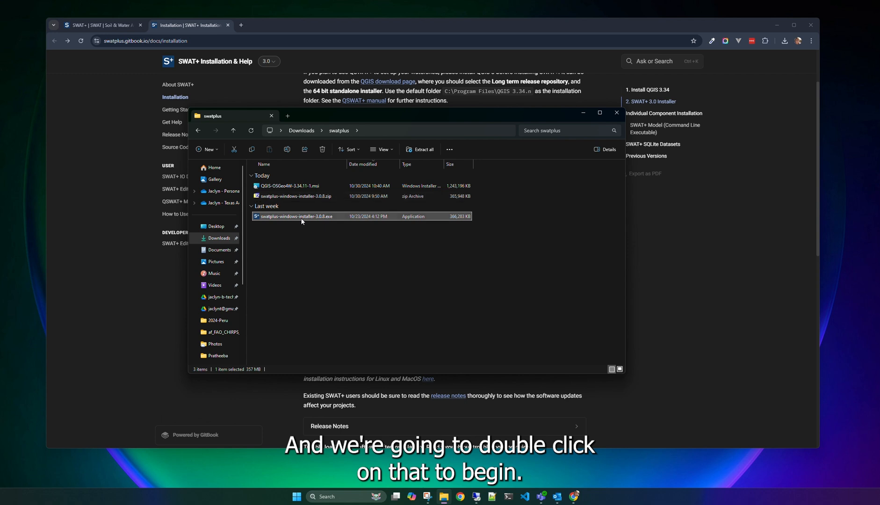
{"action": "double_click", "coordinate": [302, 218]}
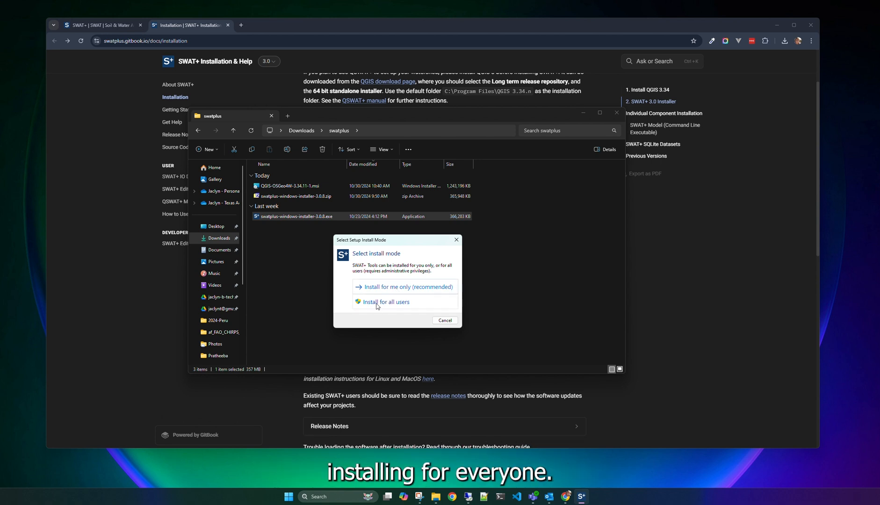
{"action": "left_click", "coordinate": [382, 289]}
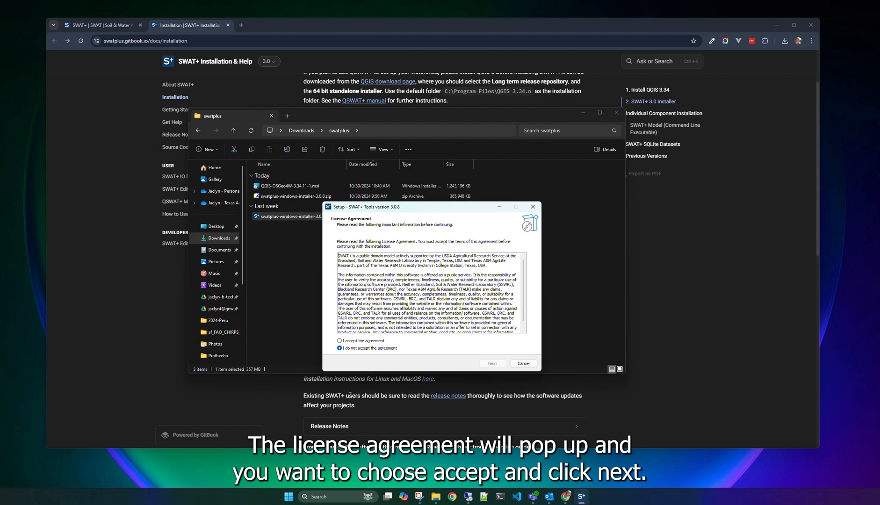
{"action": "left_click", "coordinate": [350, 343]}
{"action": "left_click", "coordinate": [492, 364]}
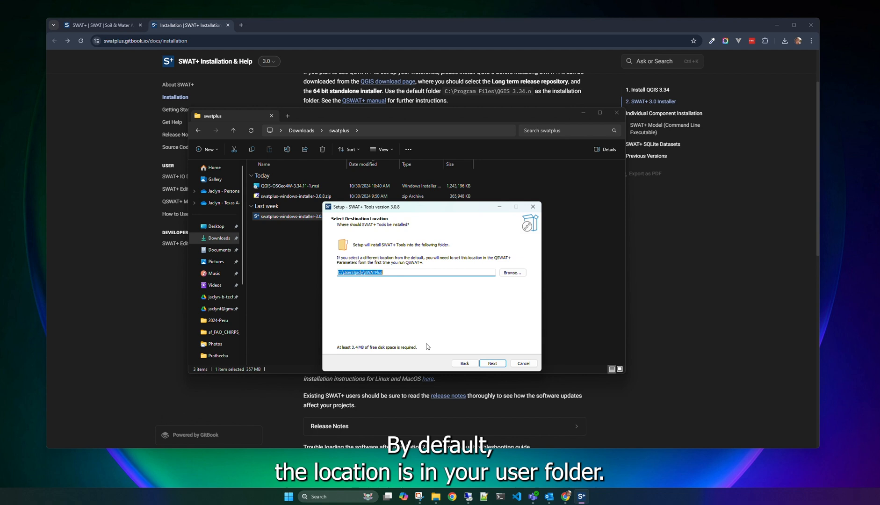
Step: Keep the default SWATPlus folder inside the user folder as the install destination and agree to create it
{"action": "left_click", "coordinate": [355, 272]}
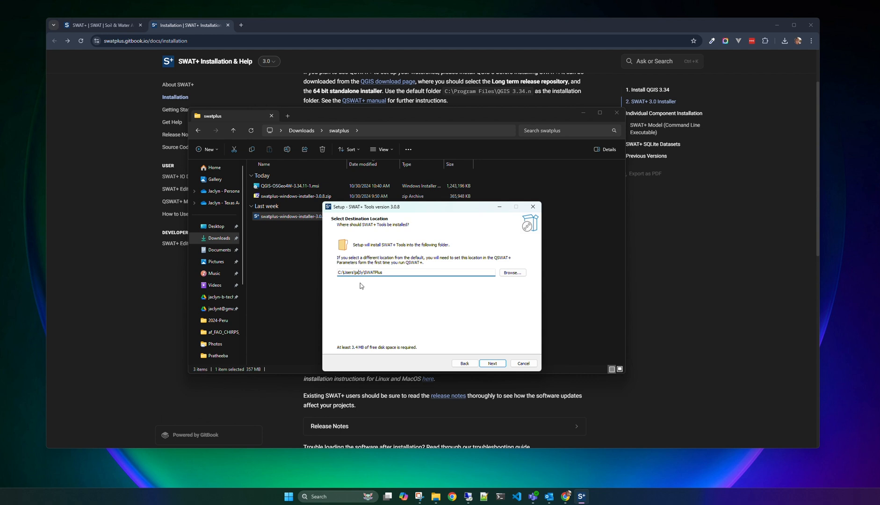
{"action": "left_click_drag", "start_coordinate": [365, 271], "coordinate": [390, 271]}
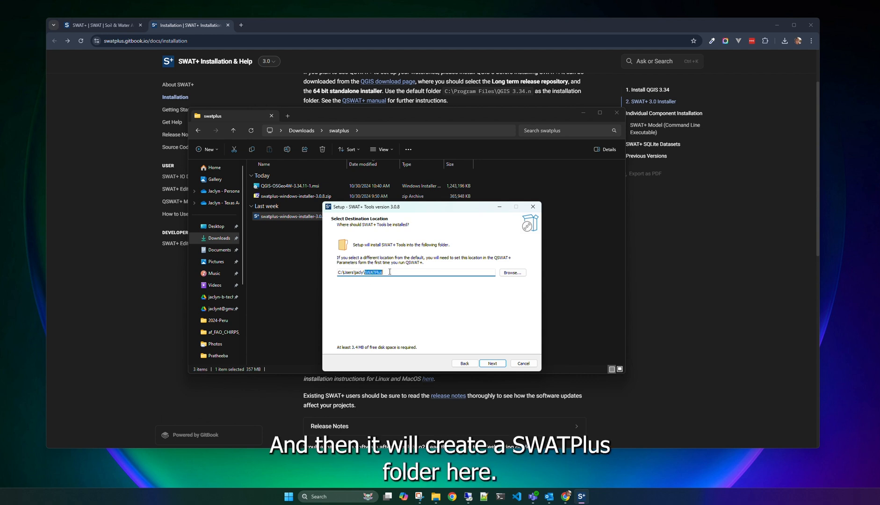
{"action": "left_click", "coordinate": [390, 272]}
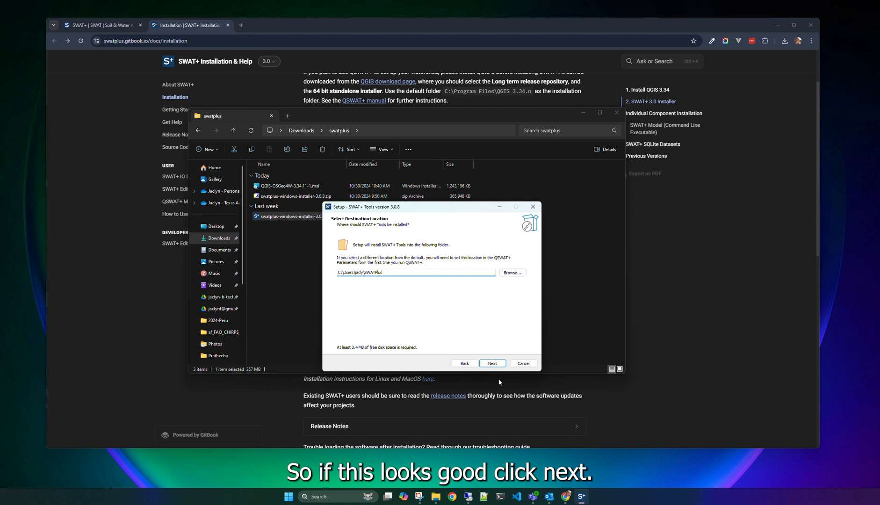
{"action": "left_click", "coordinate": [498, 364]}
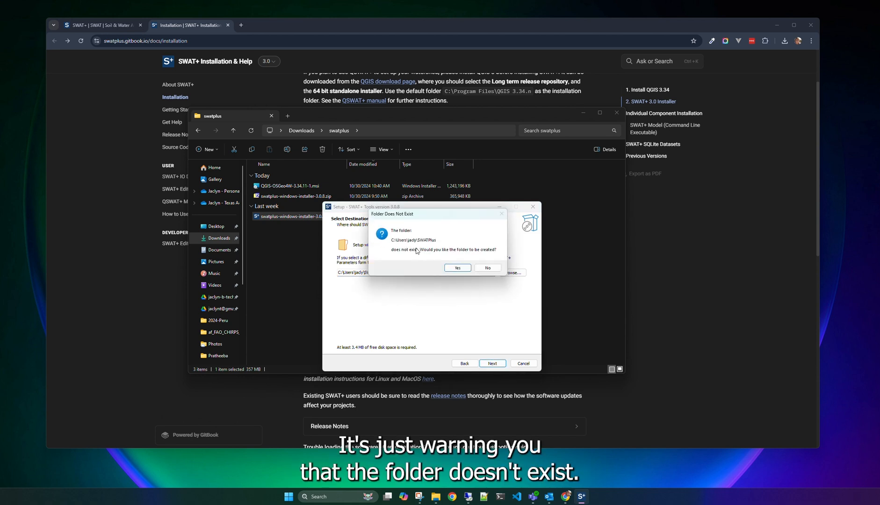
{"action": "left_click", "coordinate": [459, 269]}
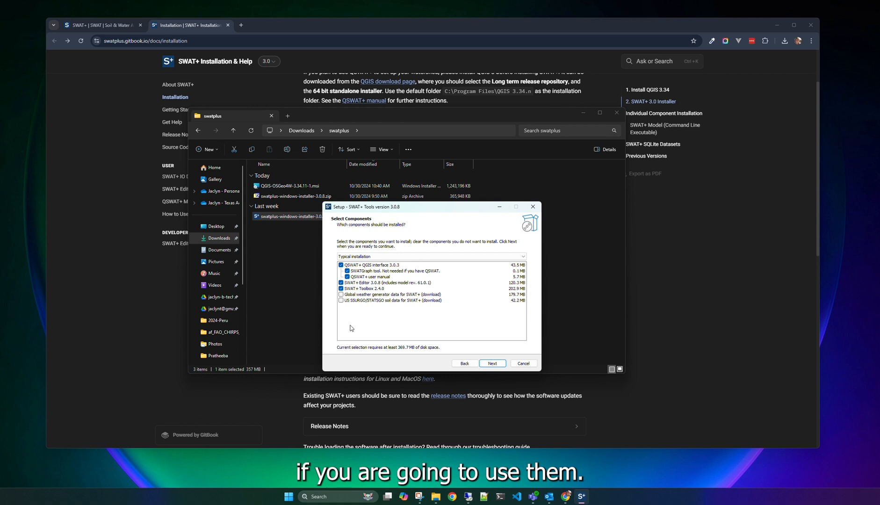
Step: Add the global weather generator and US SSURGO/STATSGO soil data components, install SWAT+ Tools, and close the finished wizard
{"action": "left_click", "coordinate": [341, 295]}
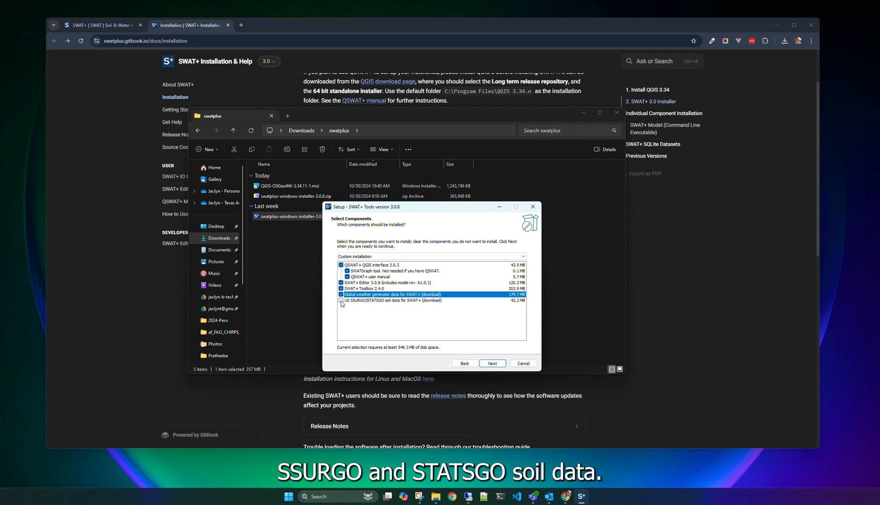
{"action": "left_click", "coordinate": [341, 300]}
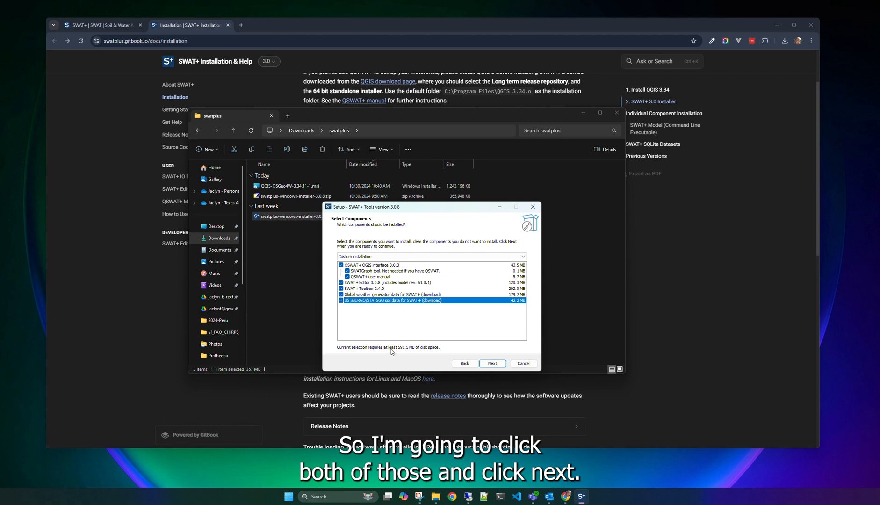
{"action": "left_click", "coordinate": [492, 364]}
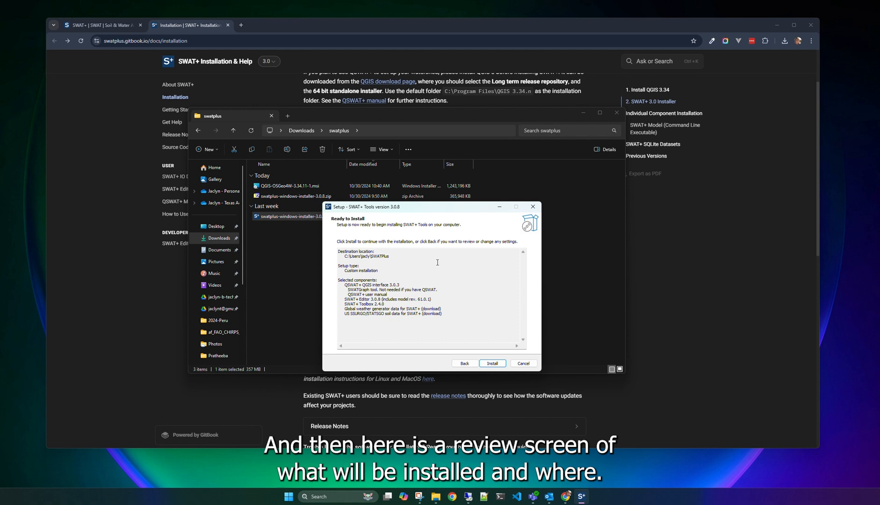
{"action": "left_click", "coordinate": [491, 364]}
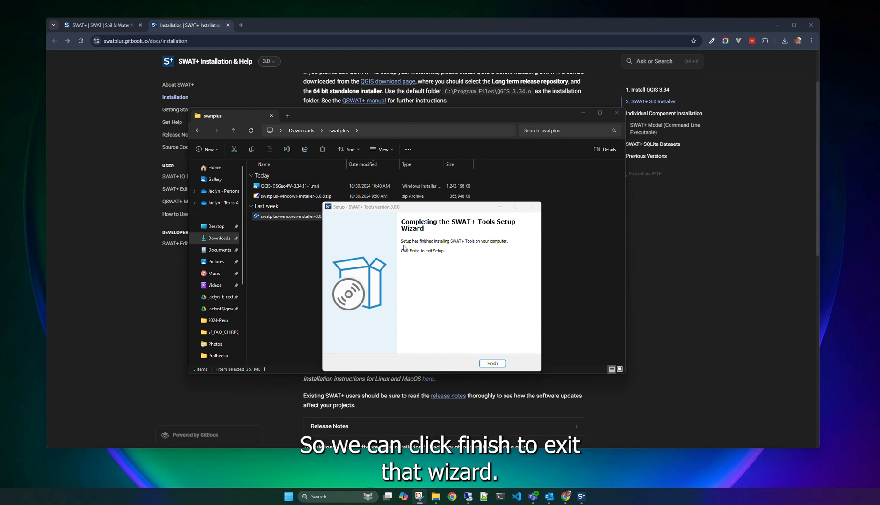
{"action": "left_click", "coordinate": [492, 363]}
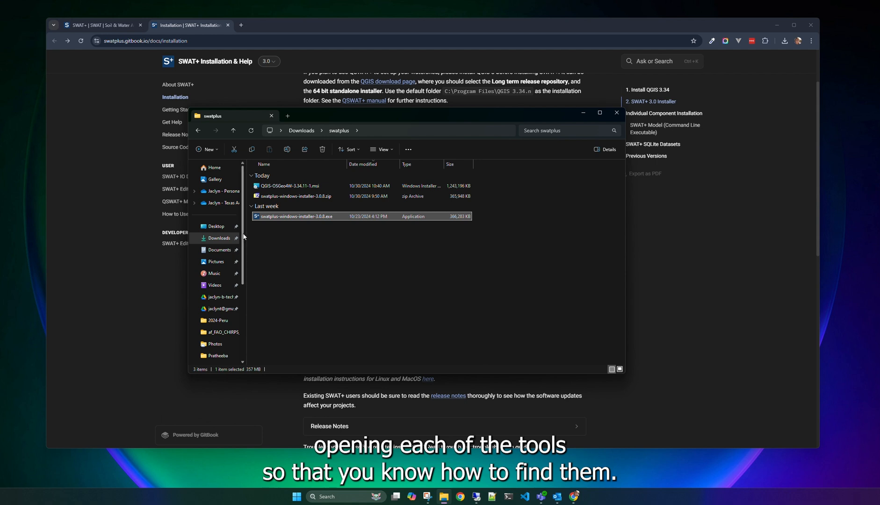
Step: Open the installed SWATPlus folder inside the user's folder under Users on the C: drive
{"action": "left_click_drag", "start_coordinate": [243, 234], "coordinate": [243, 311]}
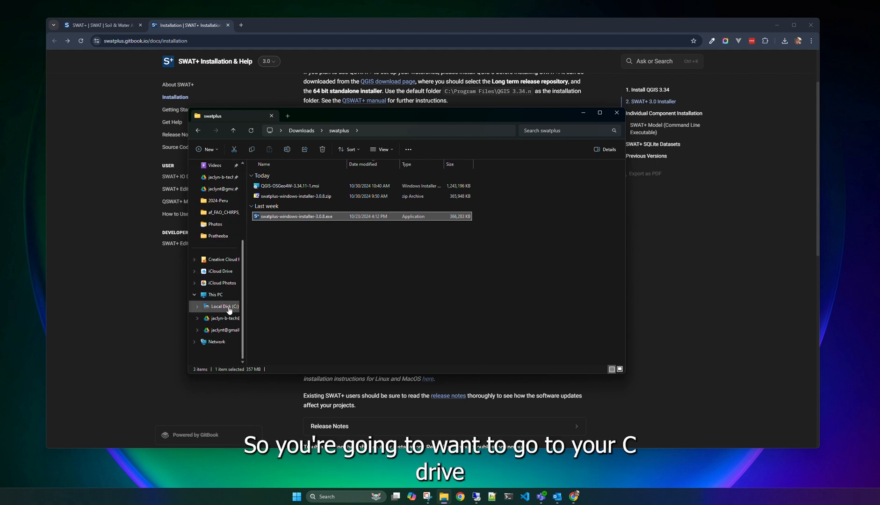
{"action": "left_click", "coordinate": [224, 306]}
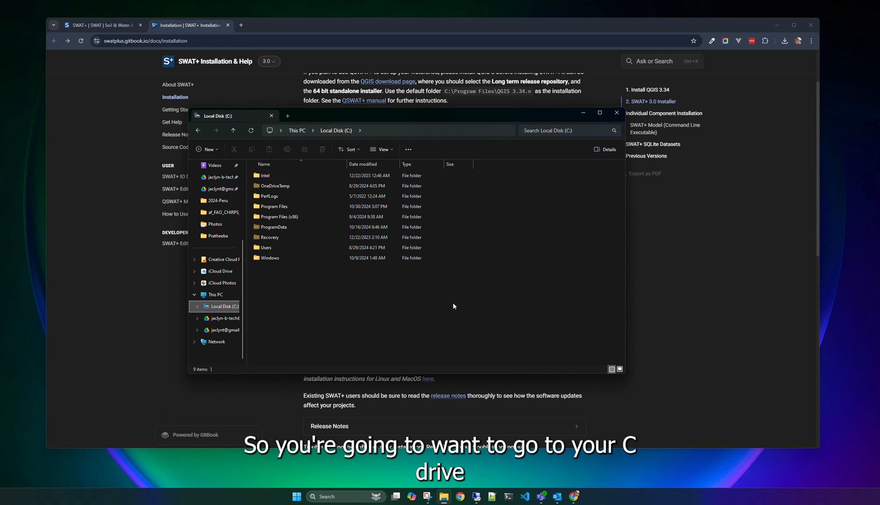
{"action": "double_click", "coordinate": [266, 247]}
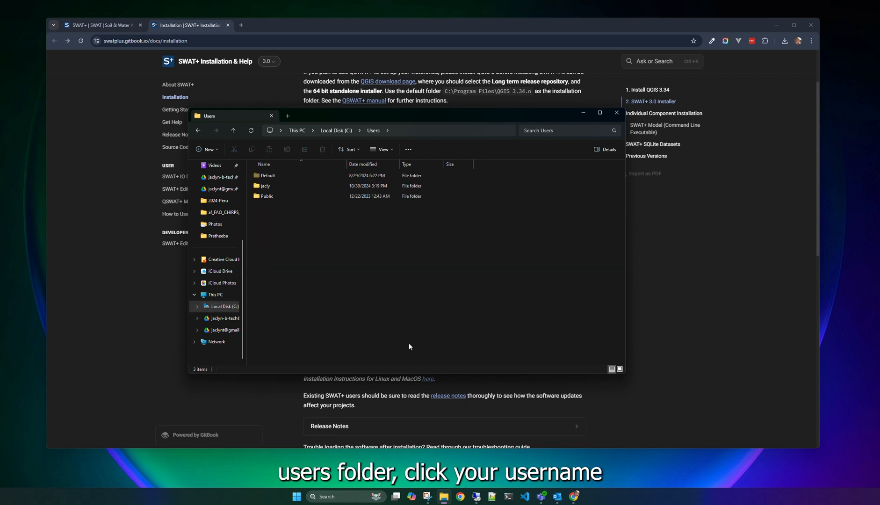
{"action": "double_click", "coordinate": [270, 185]}
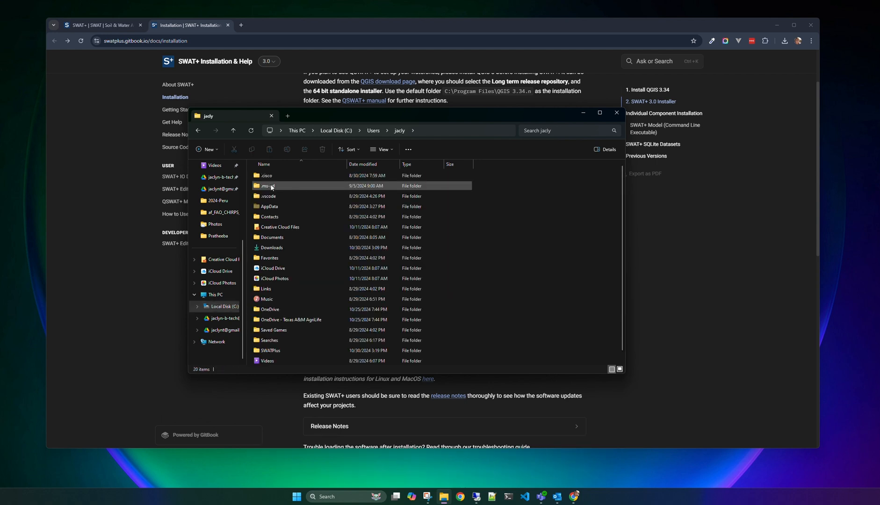
{"action": "left_click", "coordinate": [278, 354]}
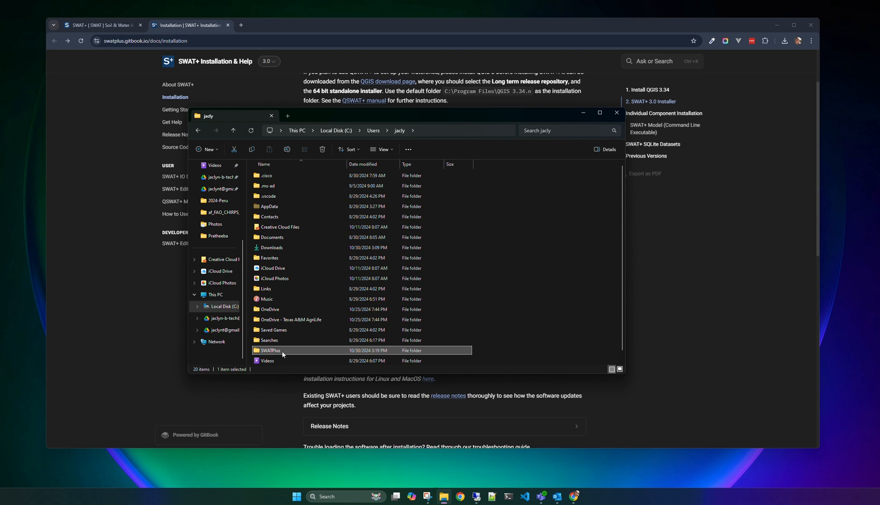
{"action": "double_click", "coordinate": [282, 354]}
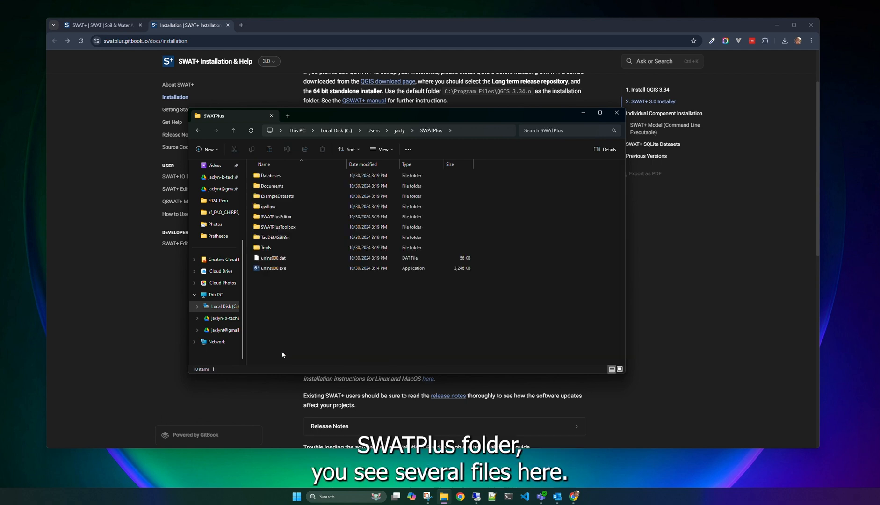
Step: Examine the weather generator, soils and datasets SQLite files in the Databases folder, and return to the SWATPlus folder
{"action": "double_click", "coordinate": [281, 176]}
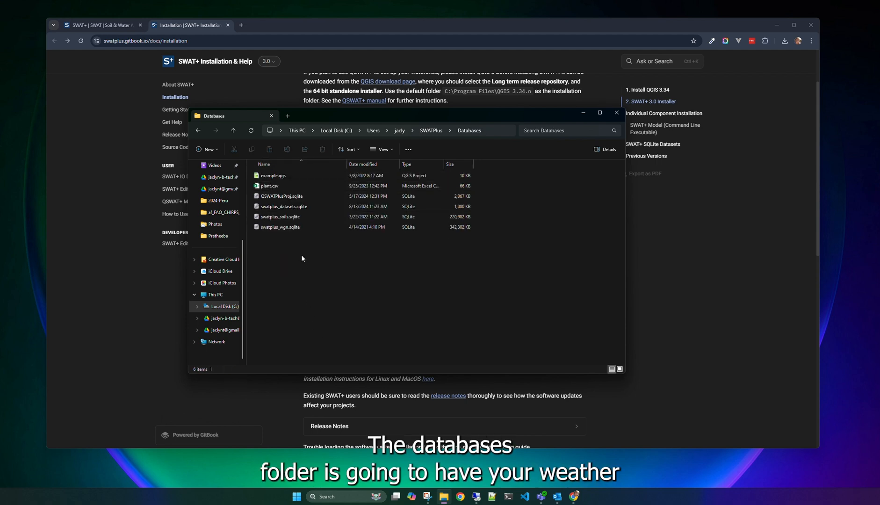
{"action": "left_click", "coordinate": [309, 227]}
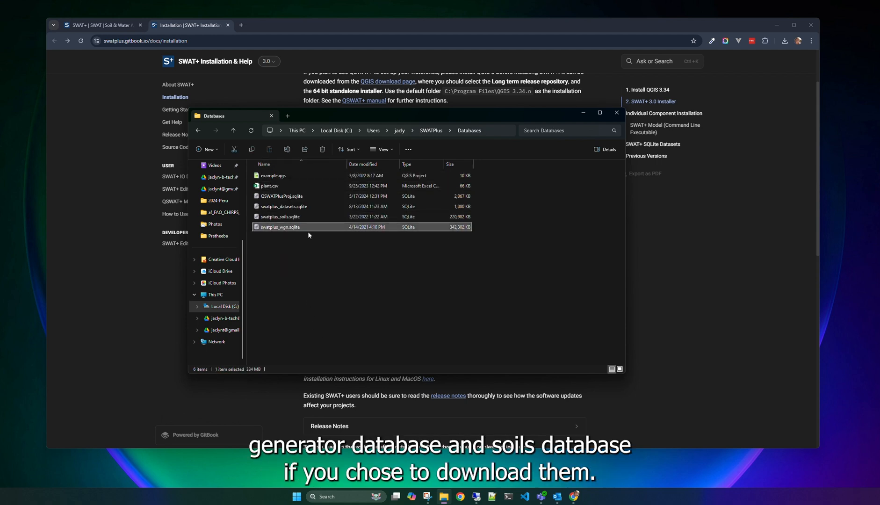
{"action": "key", "text": "Up"}
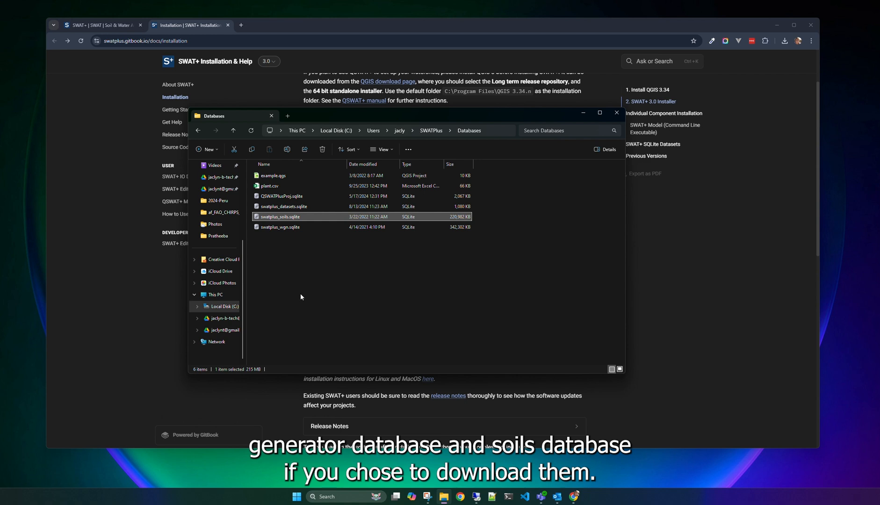
{"action": "left_click", "coordinate": [301, 295]}
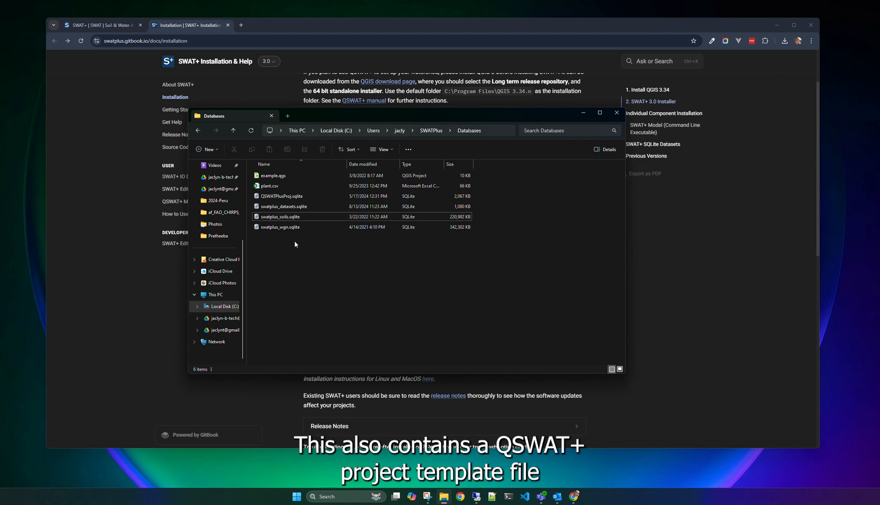
{"action": "left_click", "coordinate": [273, 207]}
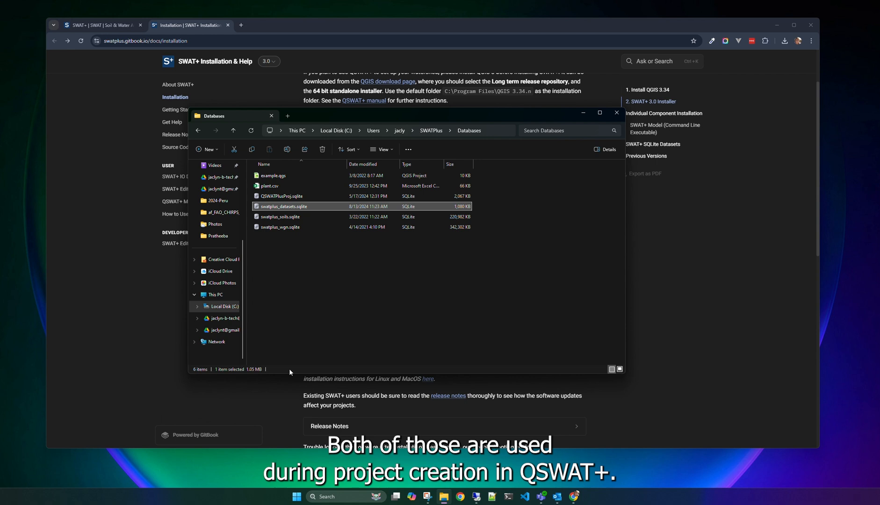
{"action": "left_click", "coordinate": [431, 131]}
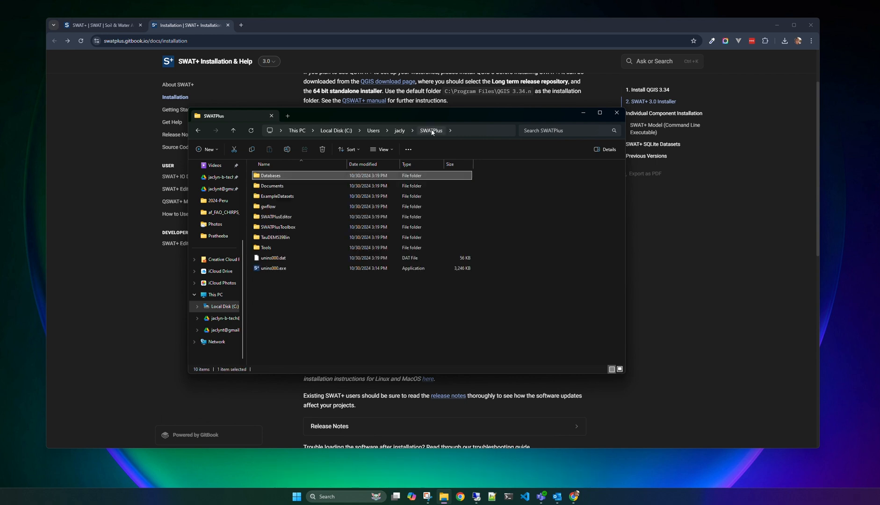
Step: View the contents of the Documents folder and the Robit and Mary_Creek folders in ExampleDatasets, returning to the SWATPlus folder
{"action": "left_click", "coordinate": [276, 187]}
{"action": "double_click", "coordinate": [290, 186]}
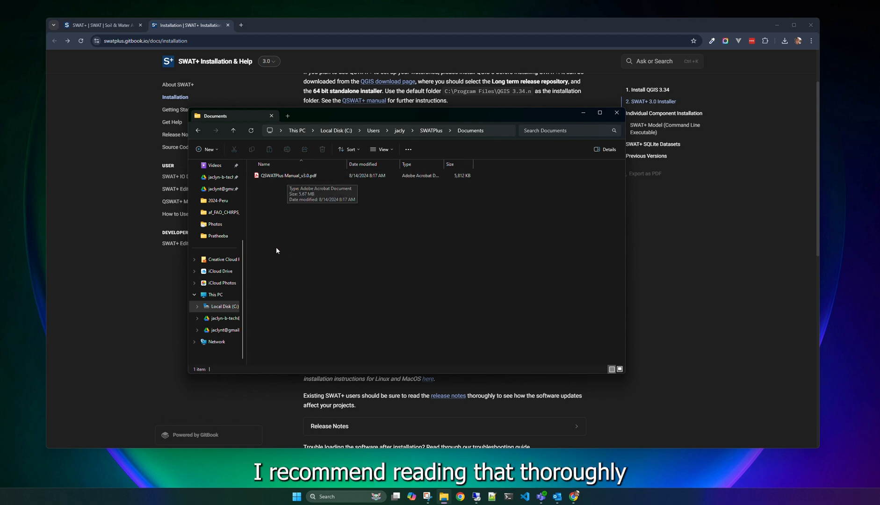
{"action": "left_click", "coordinate": [425, 131]}
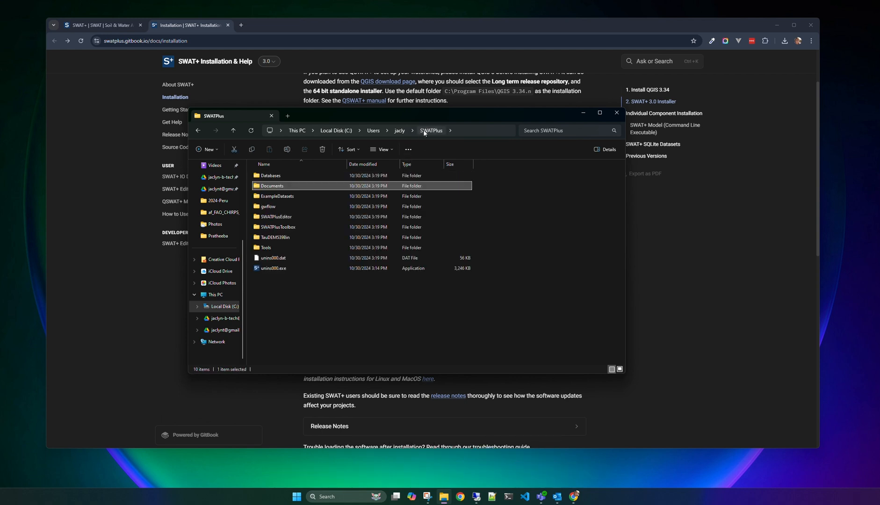
{"action": "double_click", "coordinate": [274, 197]}
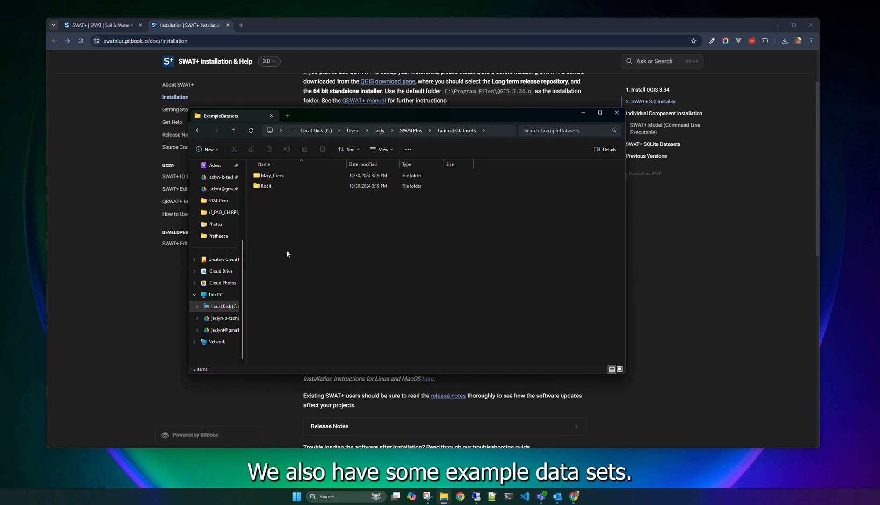
{"action": "left_click", "coordinate": [267, 187]}
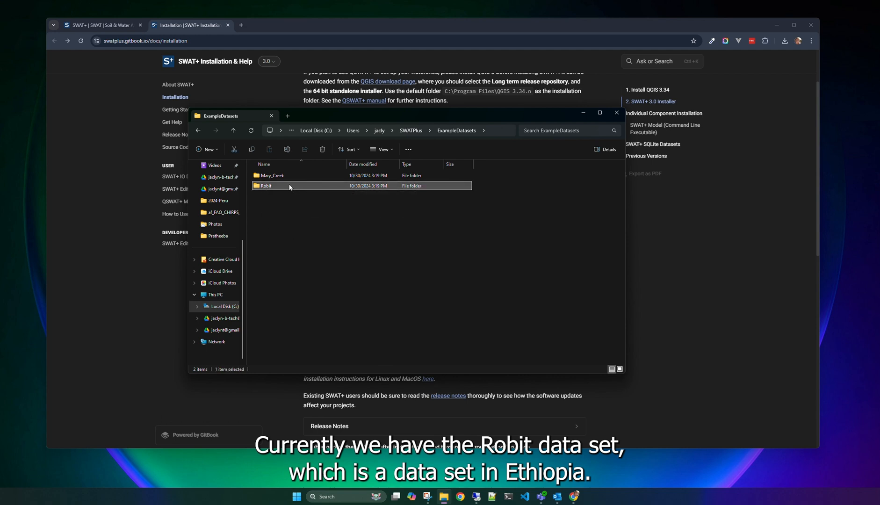
{"action": "left_click", "coordinate": [282, 177]}
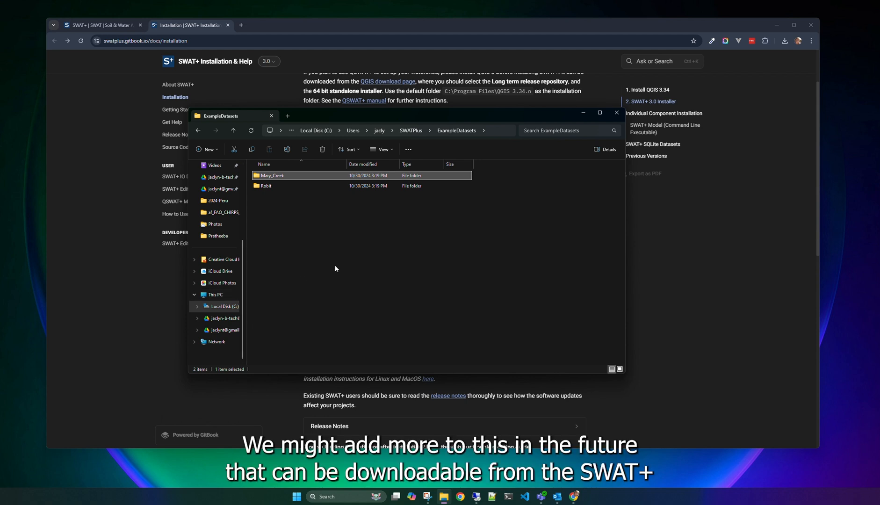
{"action": "left_click", "coordinate": [411, 131]}
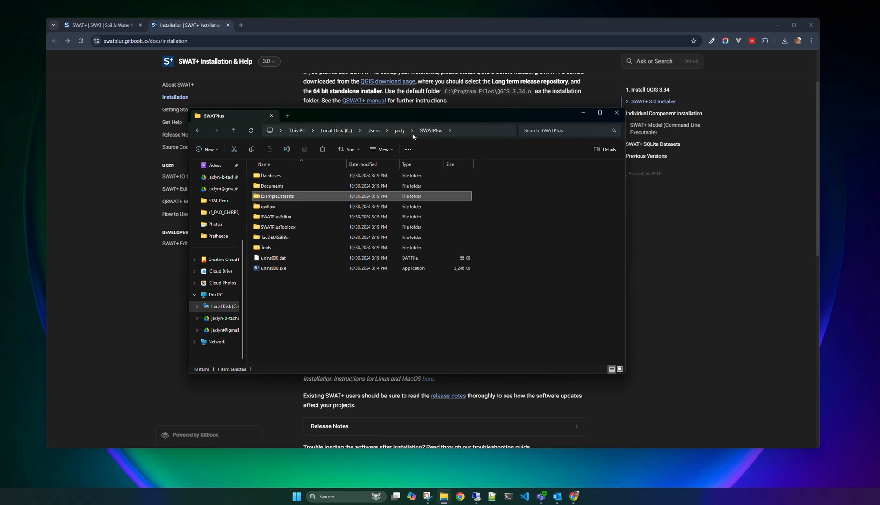
Step: View the program files in the SWATPlusEditor and SWATPlusToolbox folders, and return to the SWATPlus folder
{"action": "left_click", "coordinate": [294, 217]}
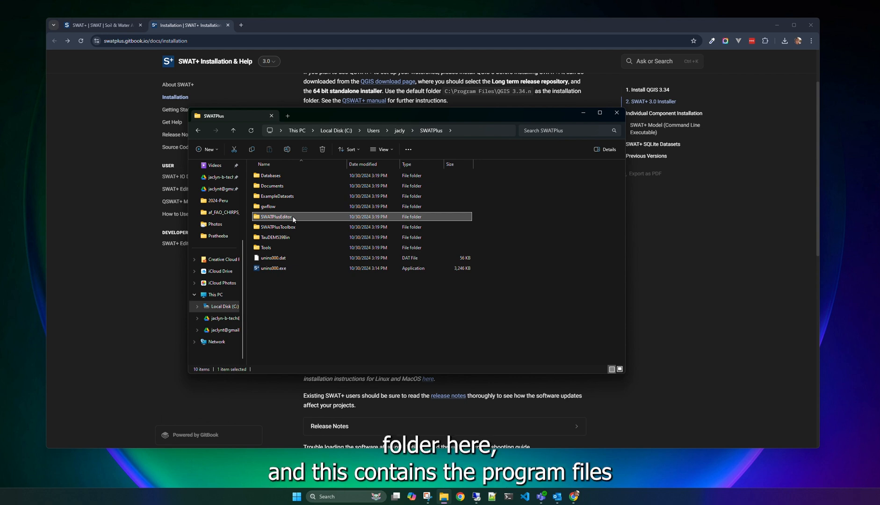
{"action": "double_click", "coordinate": [293, 217]}
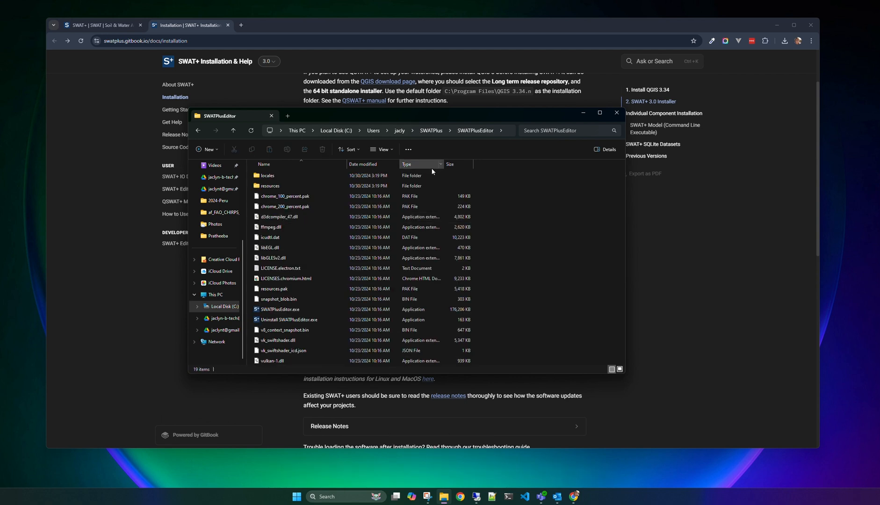
{"action": "left_click", "coordinate": [436, 131]}
{"action": "left_click", "coordinate": [280, 228]}
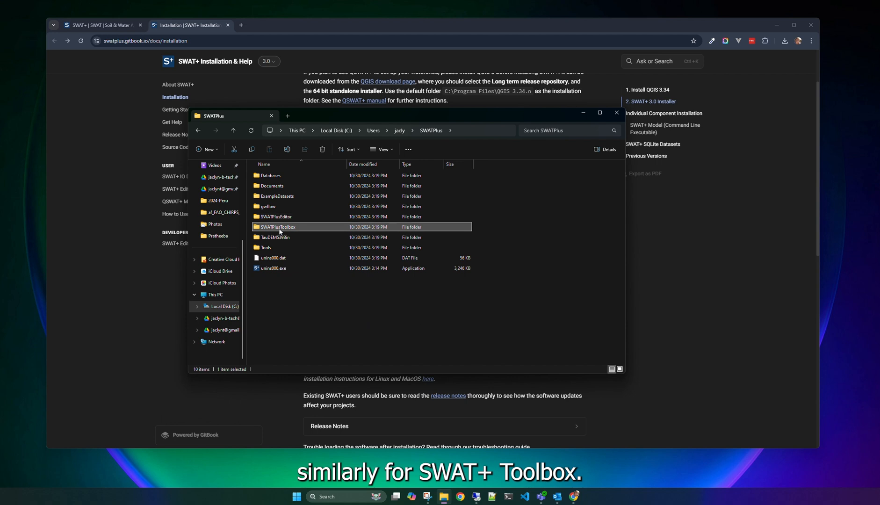
{"action": "double_click", "coordinate": [280, 227]}
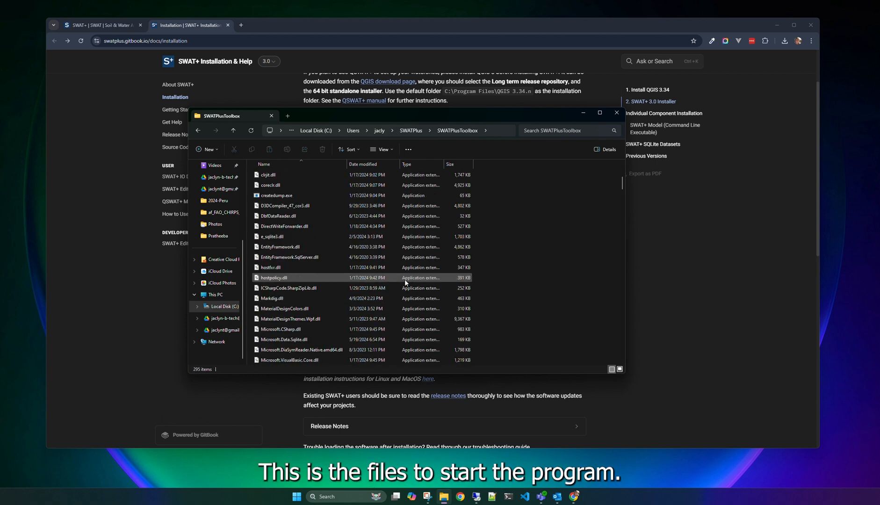
{"action": "scroll", "coordinate": [405, 281], "scroll_direction": "up", "scroll_amount": 6}
{"action": "left_click", "coordinate": [409, 132]}
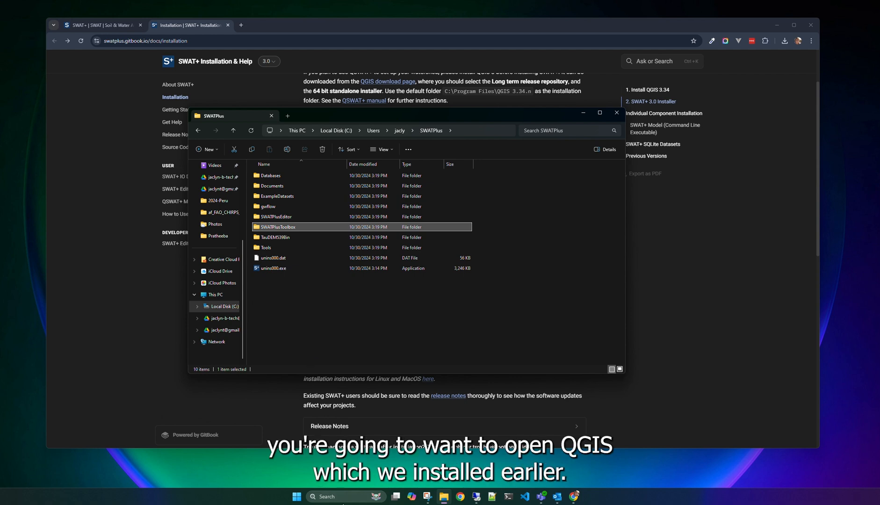
Step: Launch QGIS Desktop 3.34.11, enlarge its window to nearly fill the screen, and dismiss the font installation warning
{"action": "left_click", "coordinate": [344, 496]}
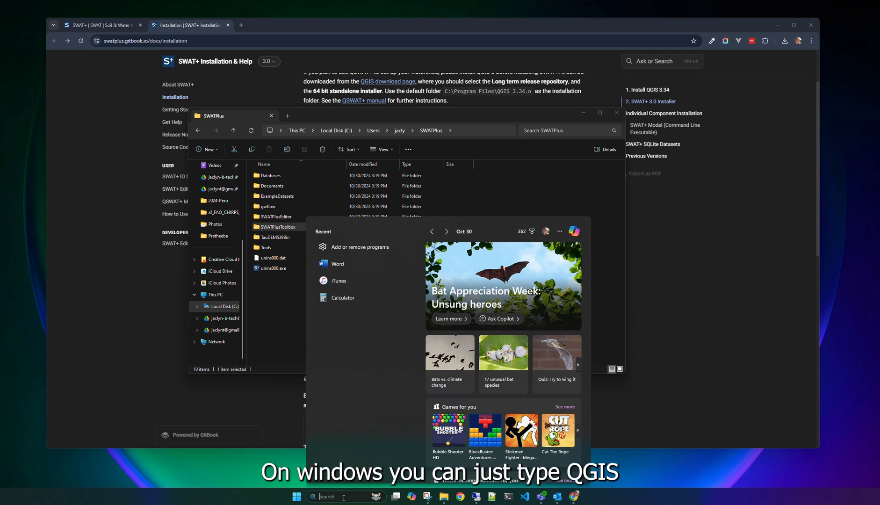
{"action": "type", "text": "qgis"}
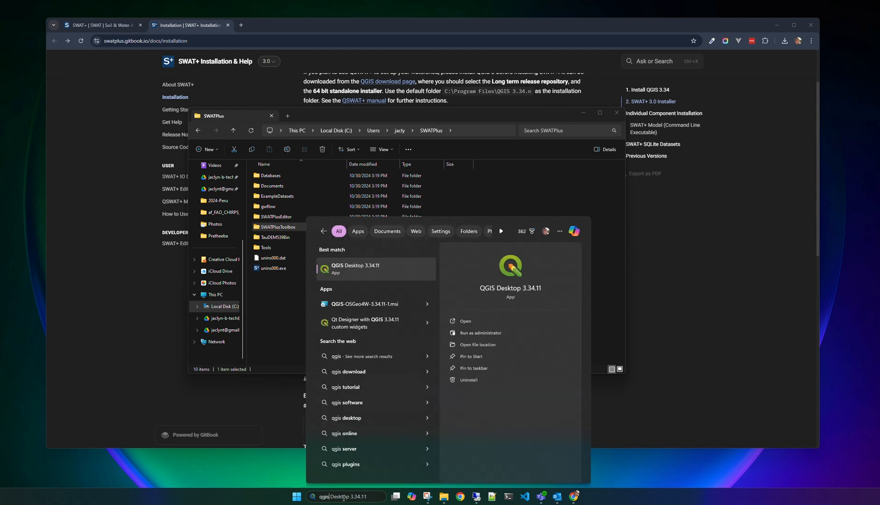
{"action": "left_click", "coordinate": [359, 273]}
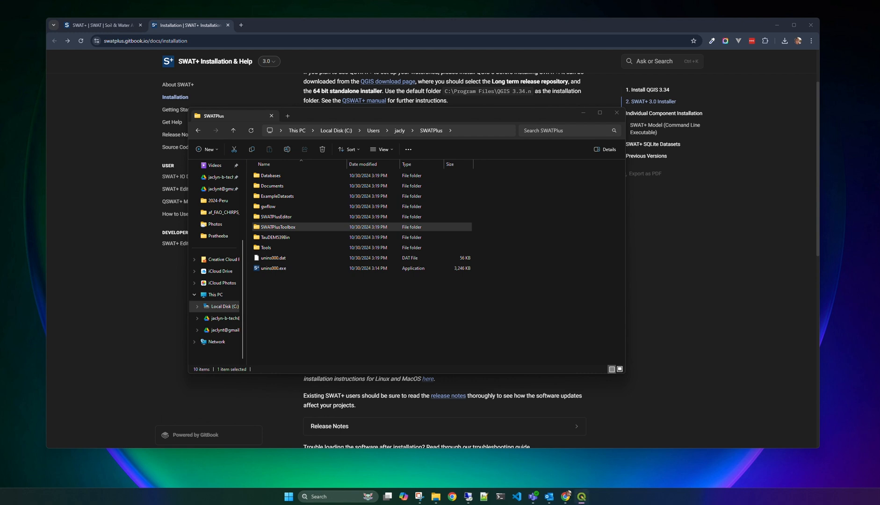
{"action": "left_click_drag", "start_coordinate": [0, 122], "coordinate": [87, 16]}
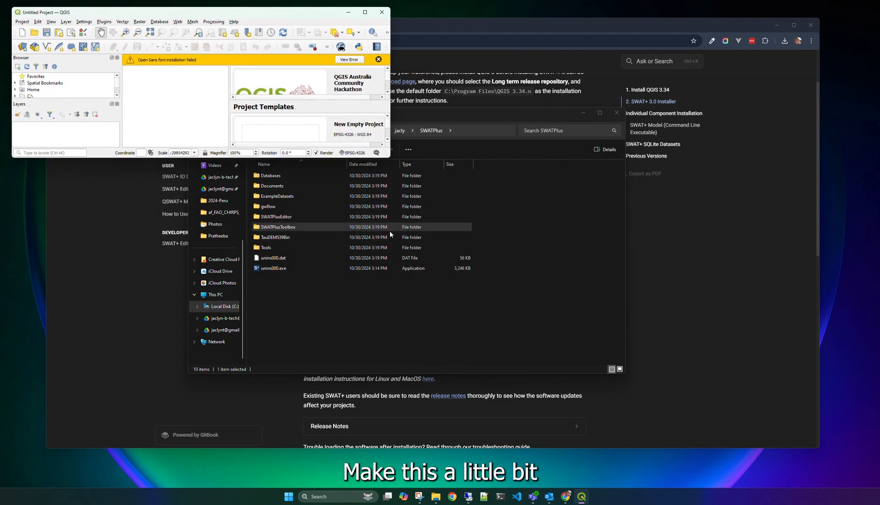
{"action": "left_click_drag", "start_coordinate": [390, 158], "coordinate": [870, 478]}
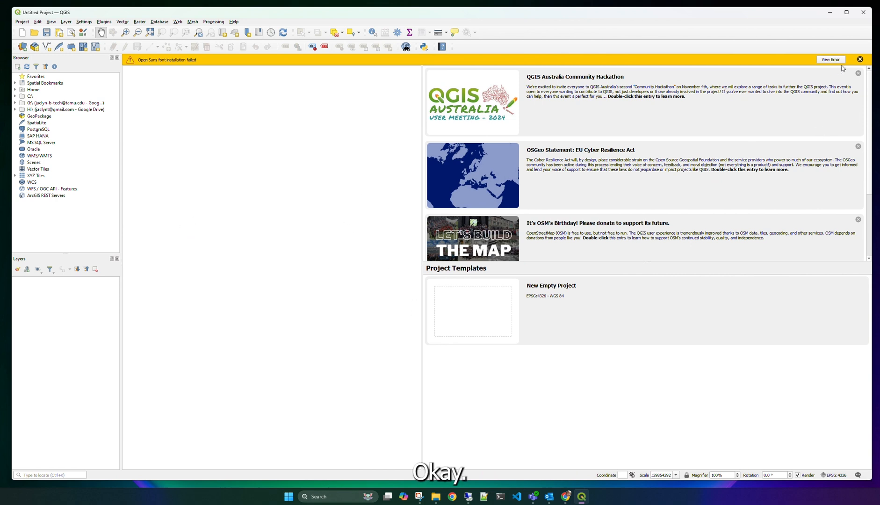
{"action": "left_click", "coordinate": [859, 60]}
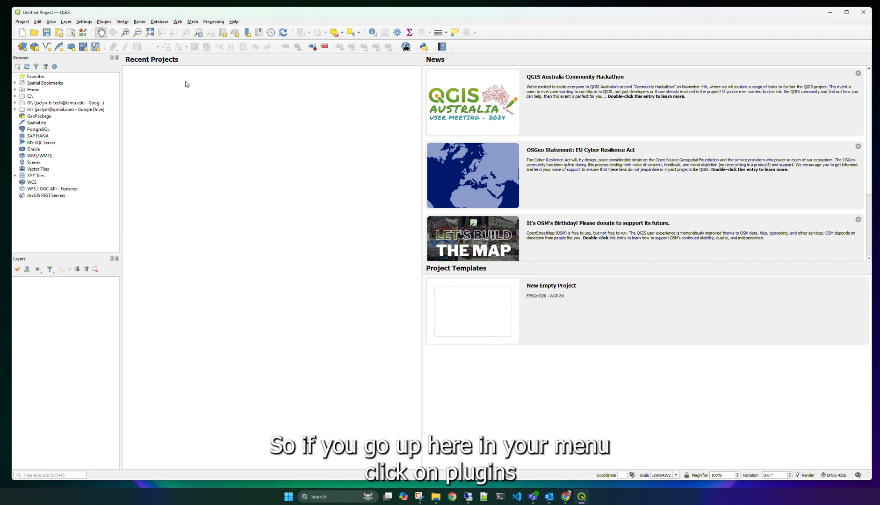
Step: Enable the QSWATPlus plugin among the installed QGIS plugins and launch QSWAT+
{"action": "left_click", "coordinate": [105, 22]}
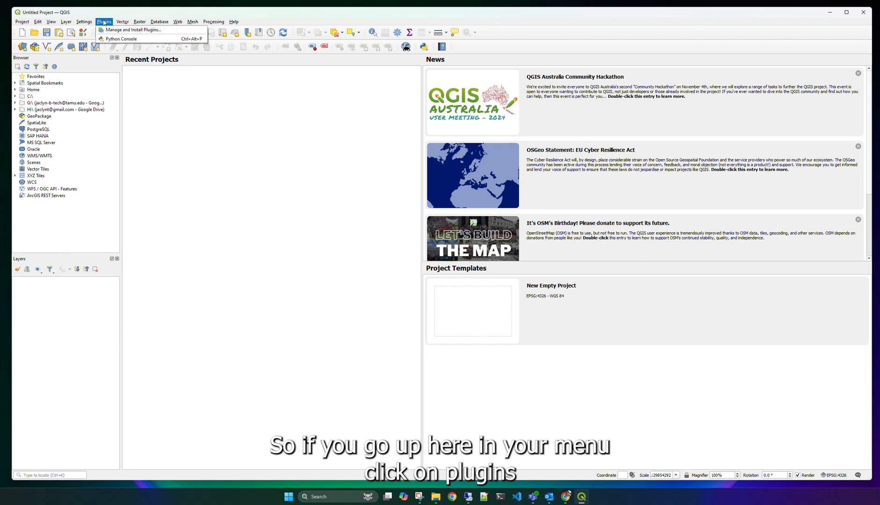
{"action": "left_click", "coordinate": [124, 31]}
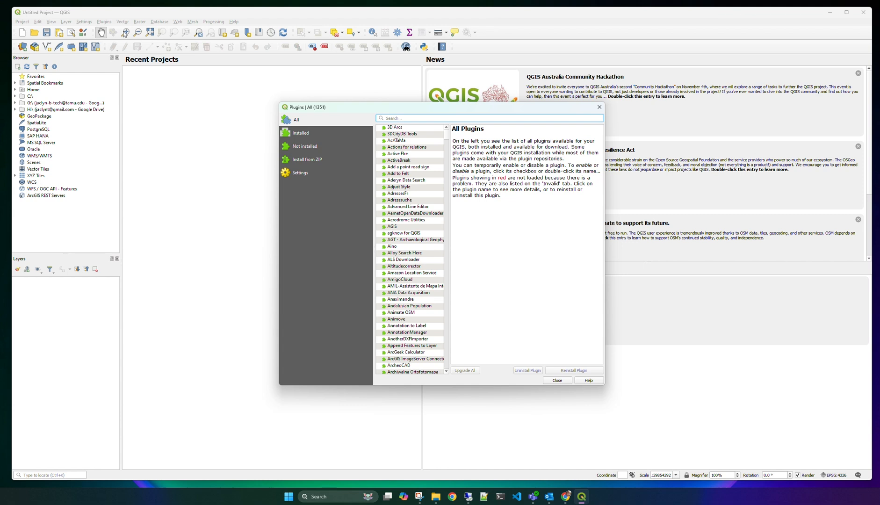
{"action": "left_click", "coordinate": [302, 134]}
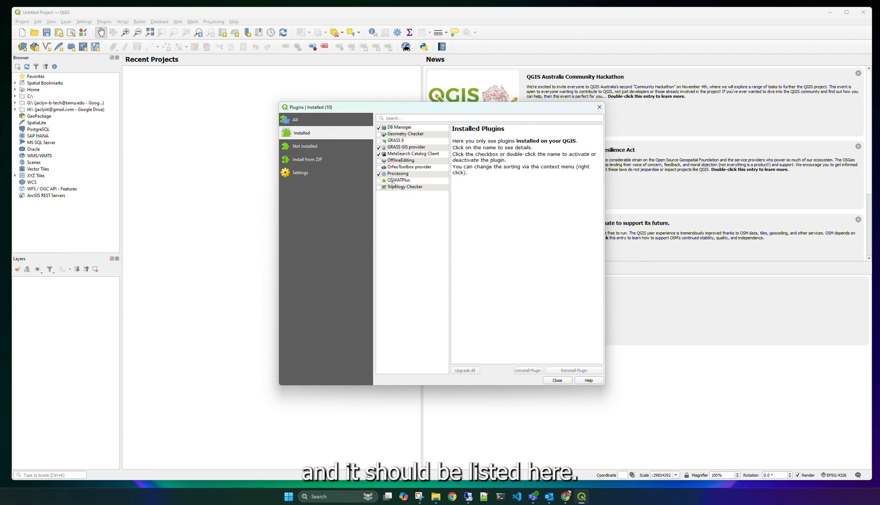
{"action": "left_click", "coordinate": [378, 181]}
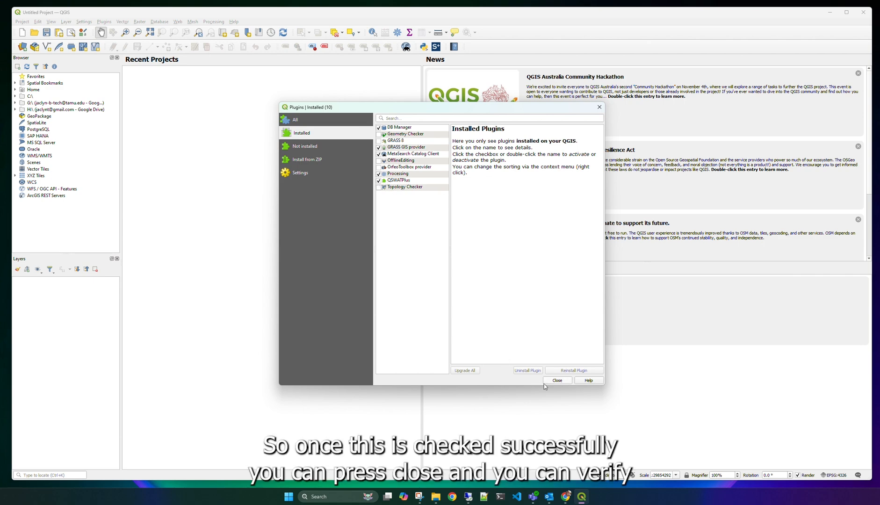
{"action": "left_click", "coordinate": [557, 381]}
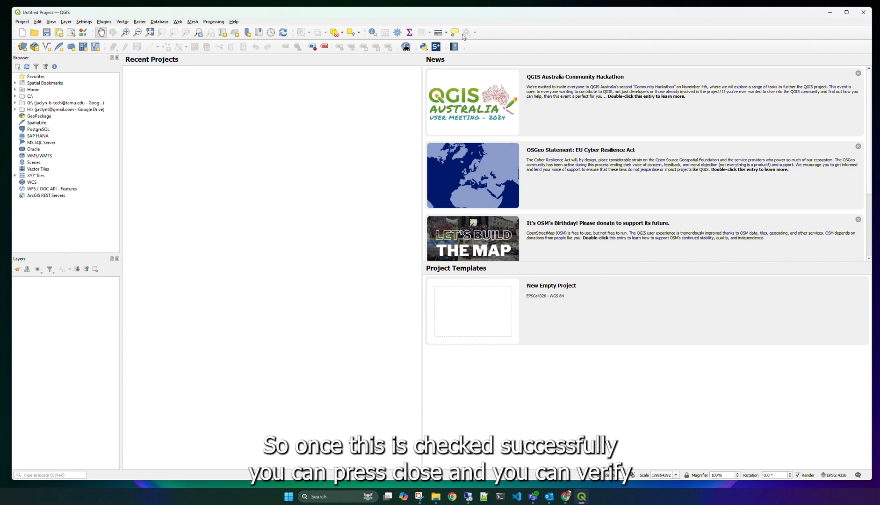
{"action": "left_click", "coordinate": [434, 48]}
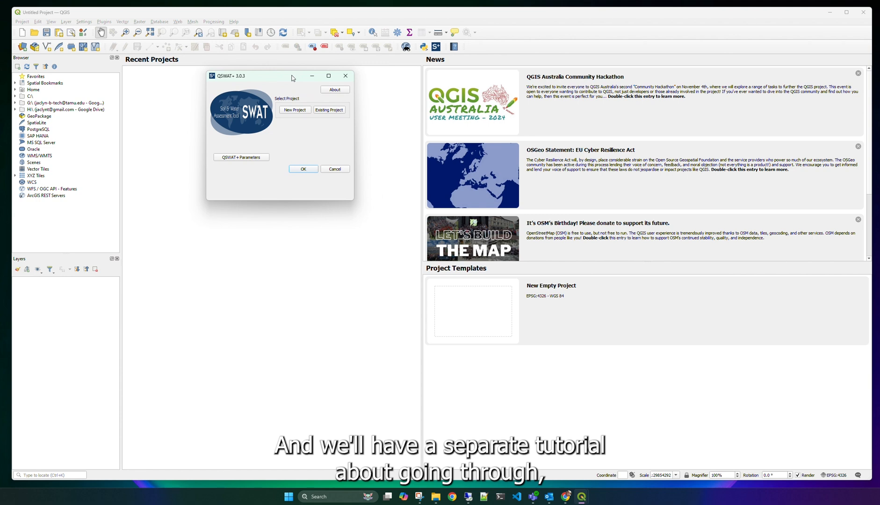
Step: Cancel the QSWAT+ project dialog and close QGIS
{"action": "left_click_drag", "start_coordinate": [292, 77], "coordinate": [164, 52]}
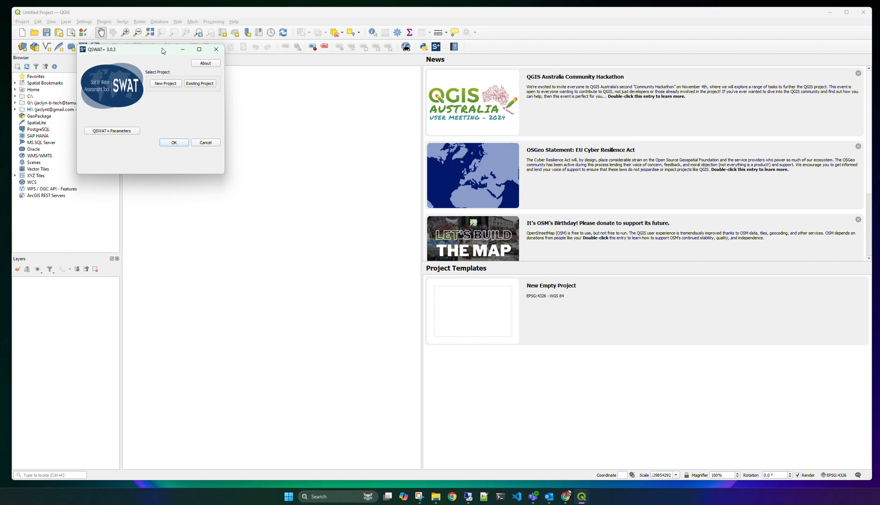
{"action": "left_click", "coordinate": [207, 143]}
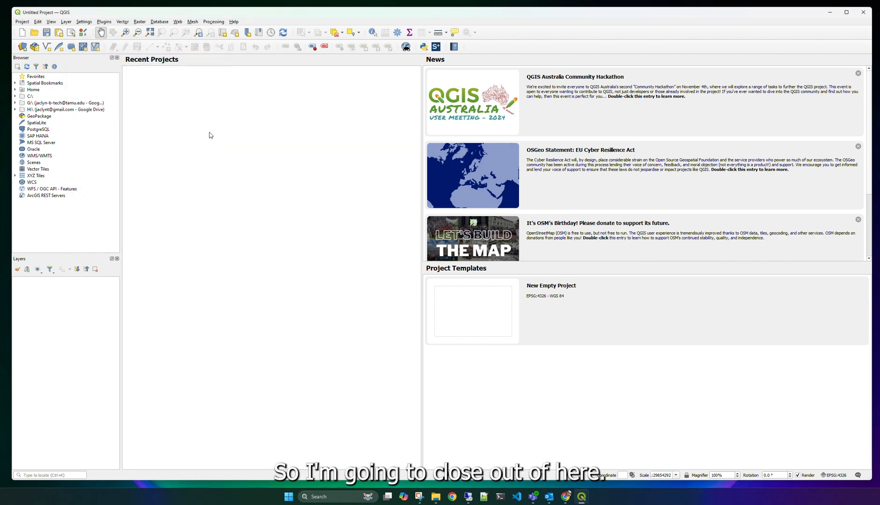
{"action": "left_click", "coordinate": [863, 13]}
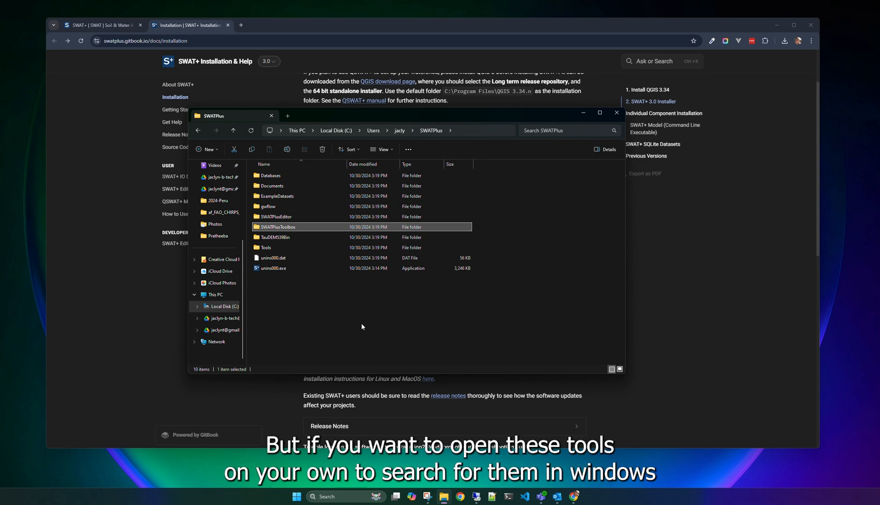
Step: Search Windows for "swat+", launch SWAT+ Editor, allow it network access through the firewall, and reposition its window over the file browser
{"action": "left_click", "coordinate": [330, 497]}
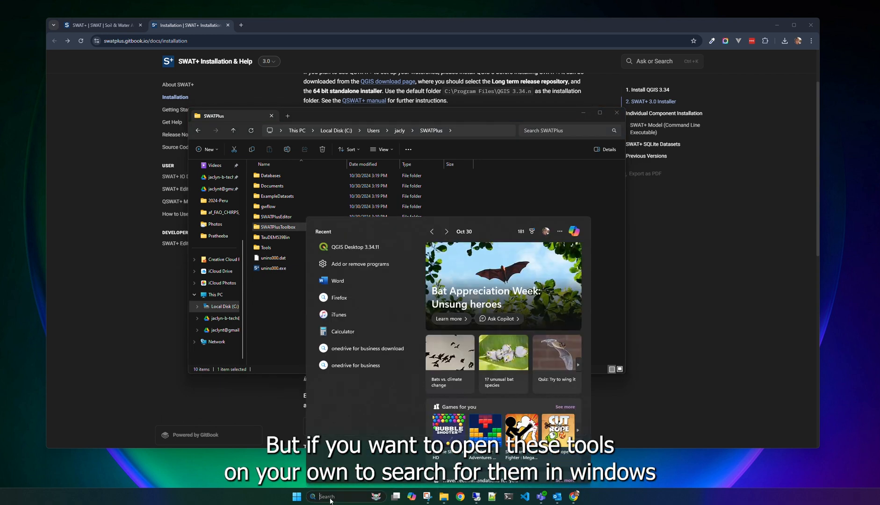
{"action": "type", "text": "swat+"}
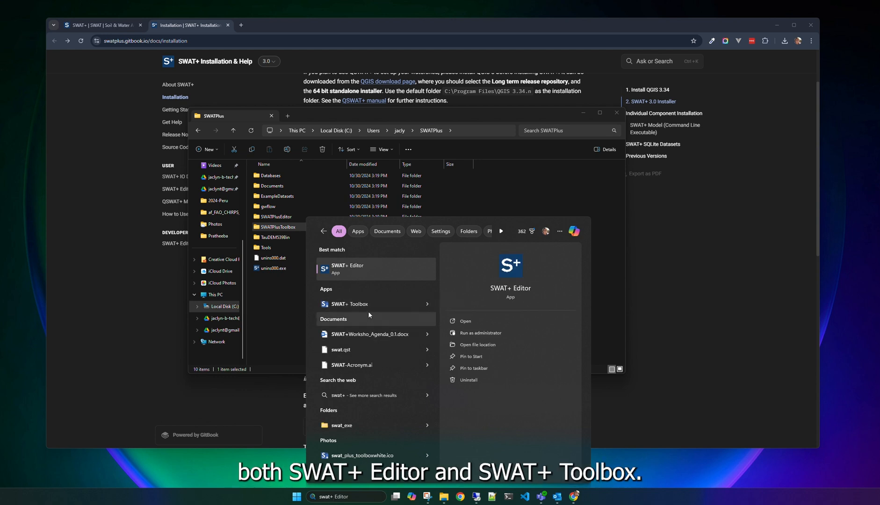
{"action": "left_click", "coordinate": [370, 274]}
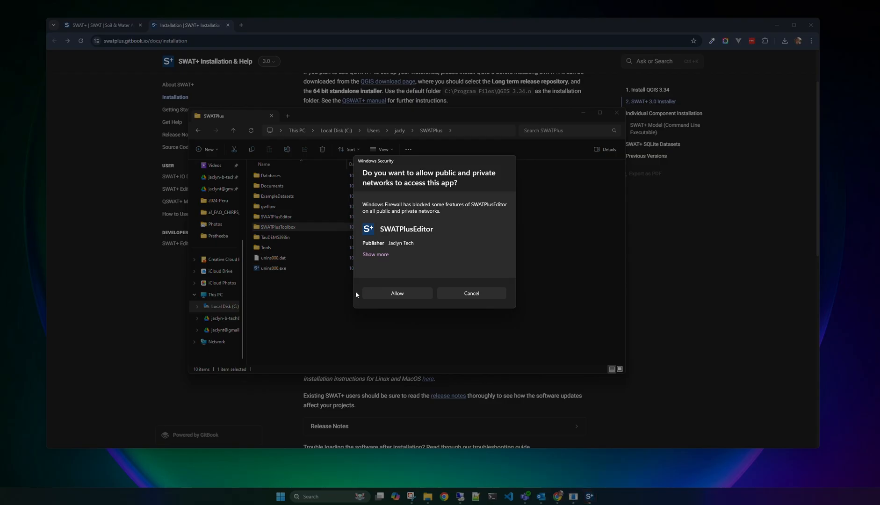
{"action": "left_click", "coordinate": [408, 295]}
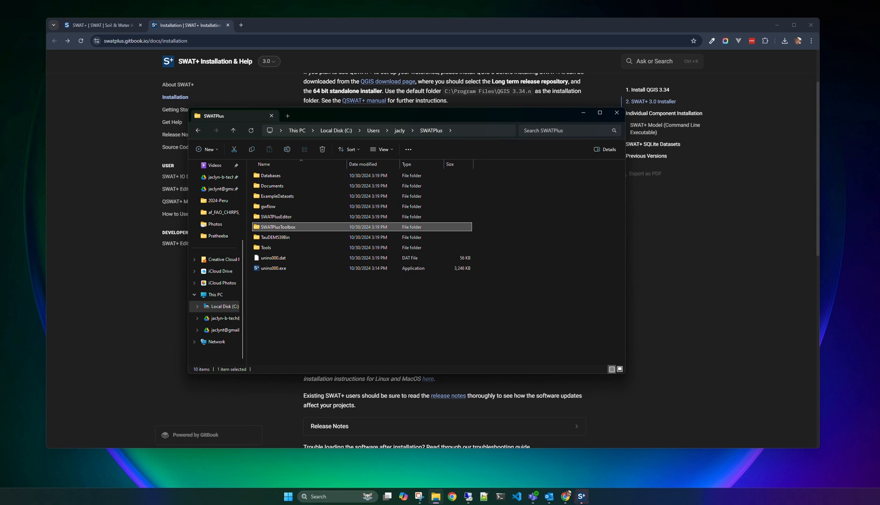
{"action": "left_click_drag", "start_coordinate": [524, 66], "coordinate": [453, 103]}
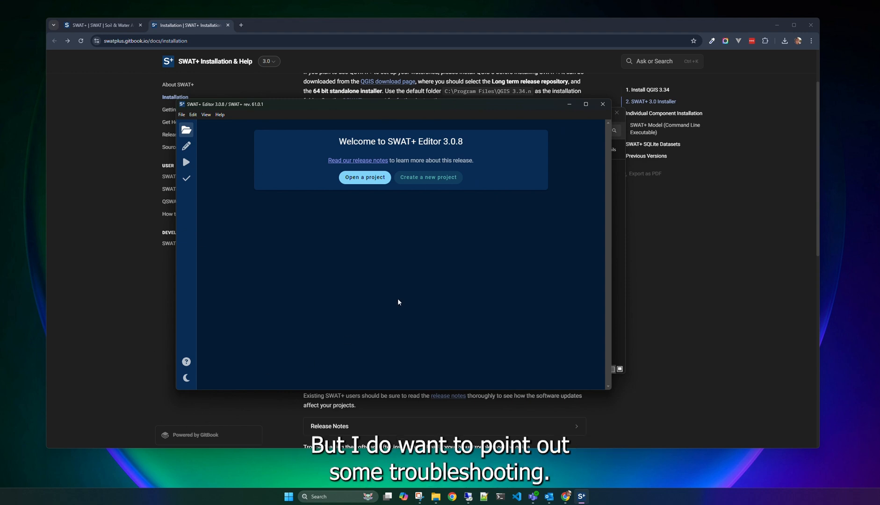
Step: Review the Troubleshooting information in the SWAT+ Editor help, from editor version to locale, and close the editor to return to the SWATPlus folder
{"action": "left_click", "coordinate": [186, 363]}
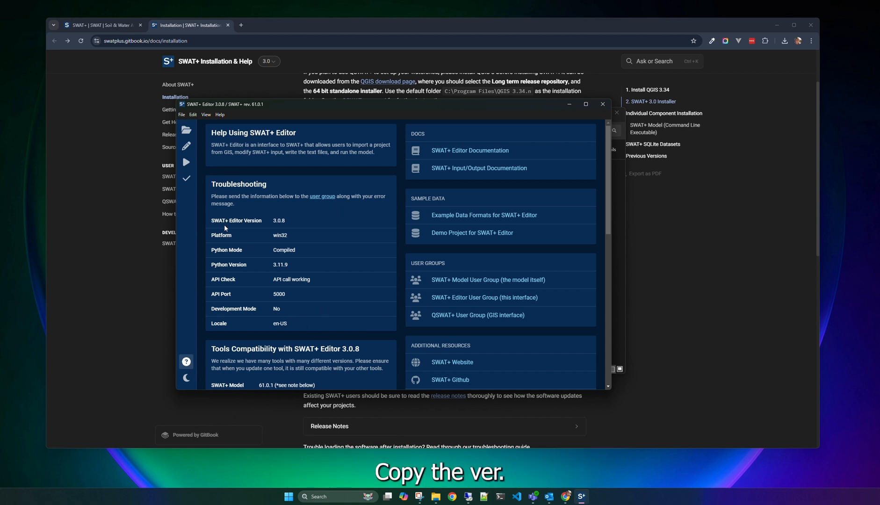
{"action": "left_click_drag", "start_coordinate": [300, 322], "coordinate": [212, 239]}
{"action": "left_click_drag", "start_coordinate": [216, 205], "coordinate": [211, 182]}
{"action": "left_click", "coordinate": [296, 314]}
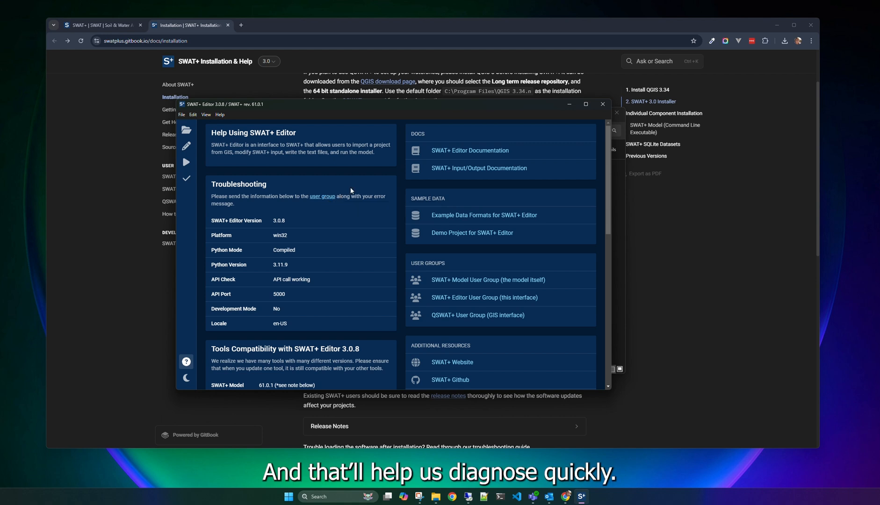
{"action": "left_click", "coordinate": [603, 104]}
{"action": "left_click", "coordinate": [317, 322]}
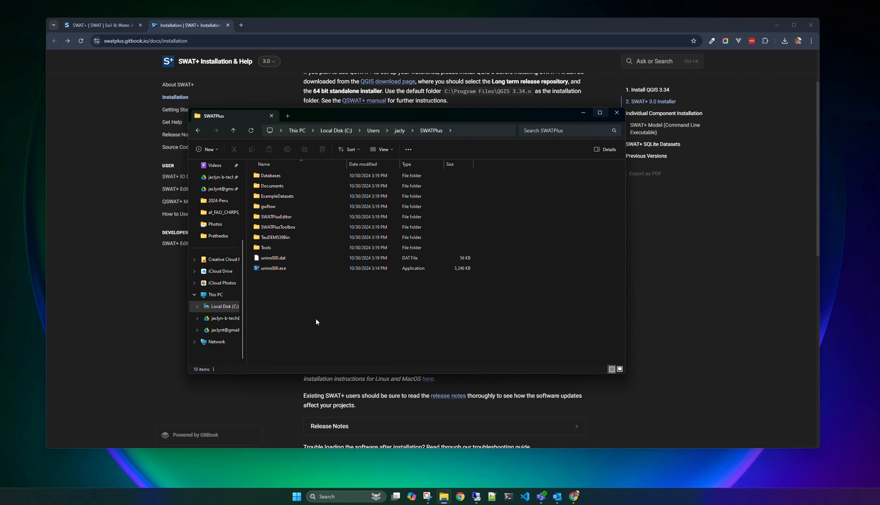